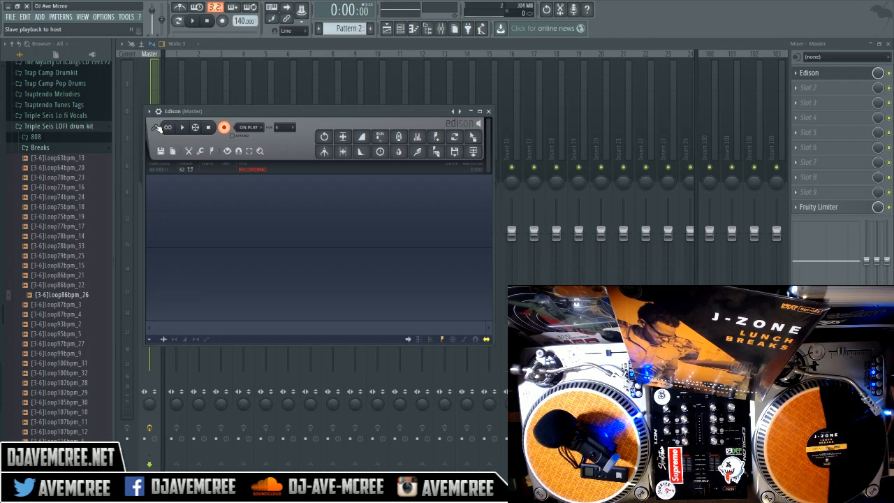
# Step: Disarm recording in Edison and set its record mode to On input
pyautogui.click(224, 128)
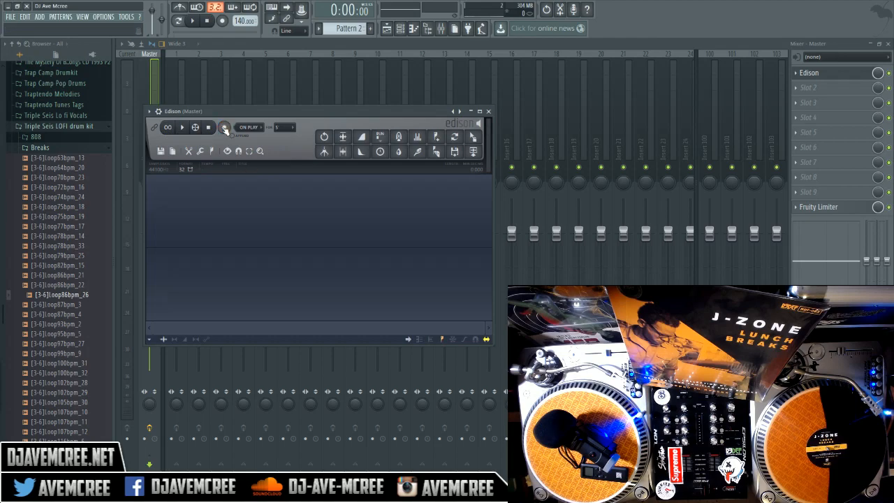
pyautogui.click(249, 127)
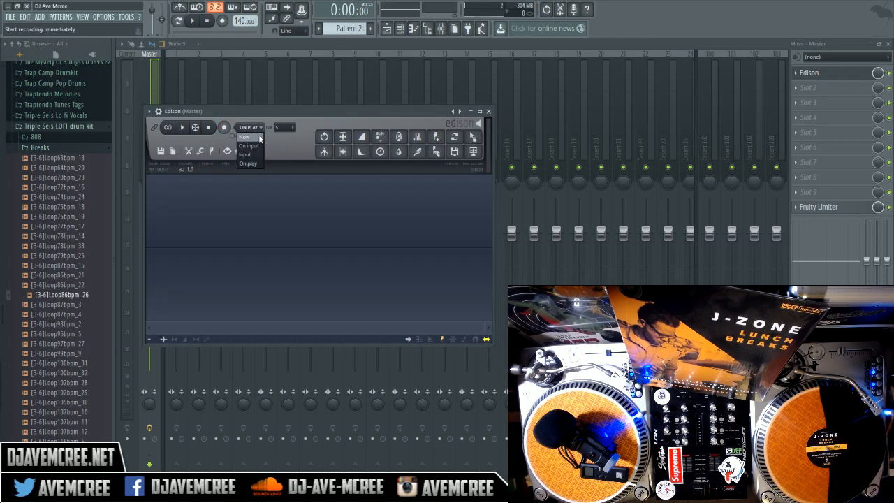
pyautogui.click(260, 147)
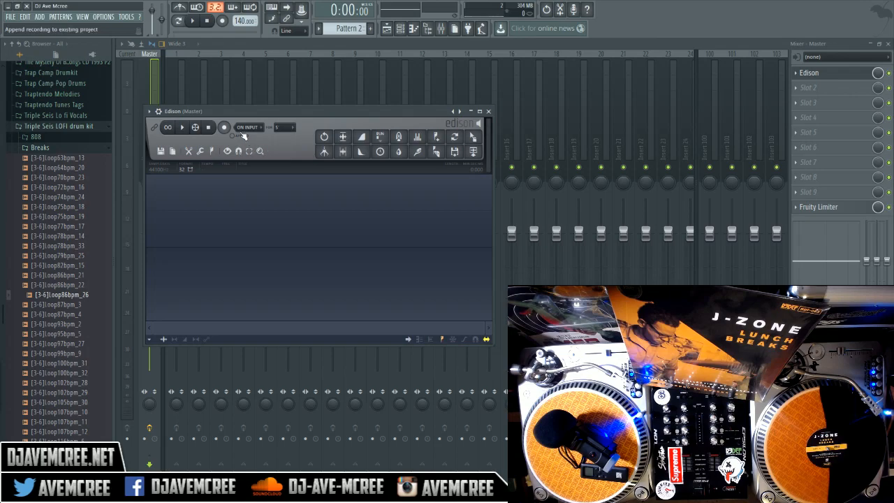
# Step: Select mixer track Insert 1 and set its audio input to the stereo pair Analogue 1 - Analogue 2
pyautogui.click(219, 45)
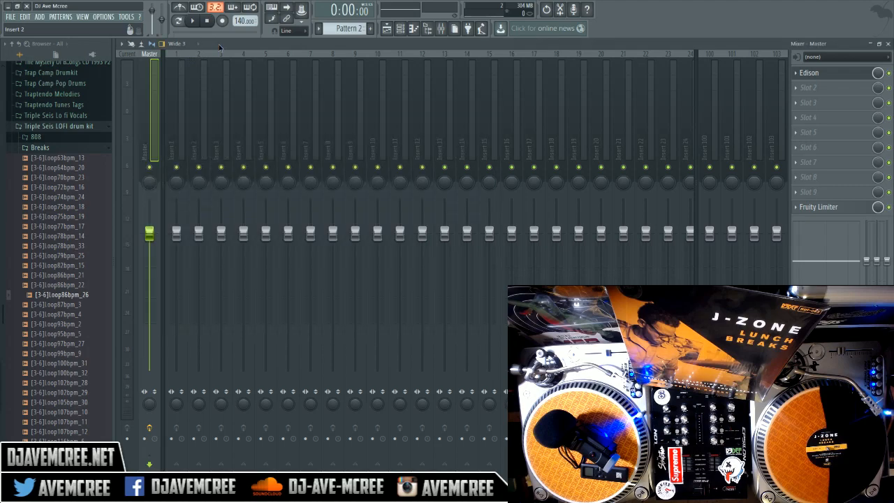
pyautogui.click(177, 122)
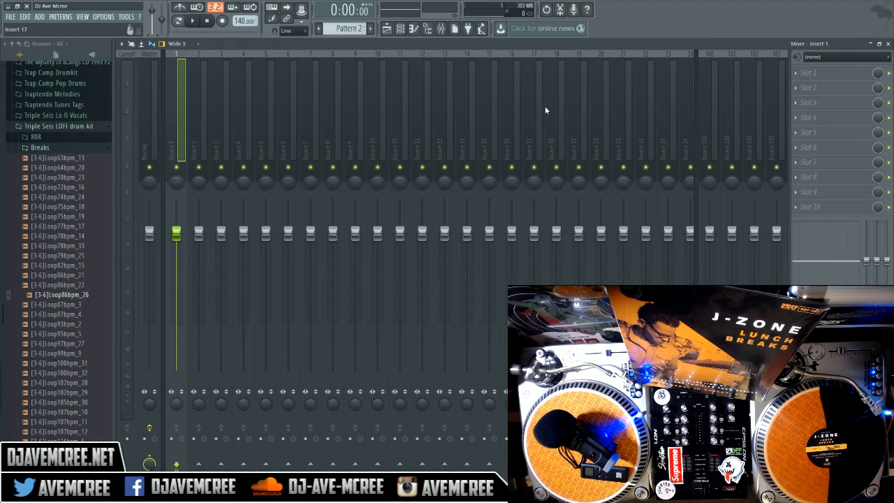
pyautogui.click(879, 58)
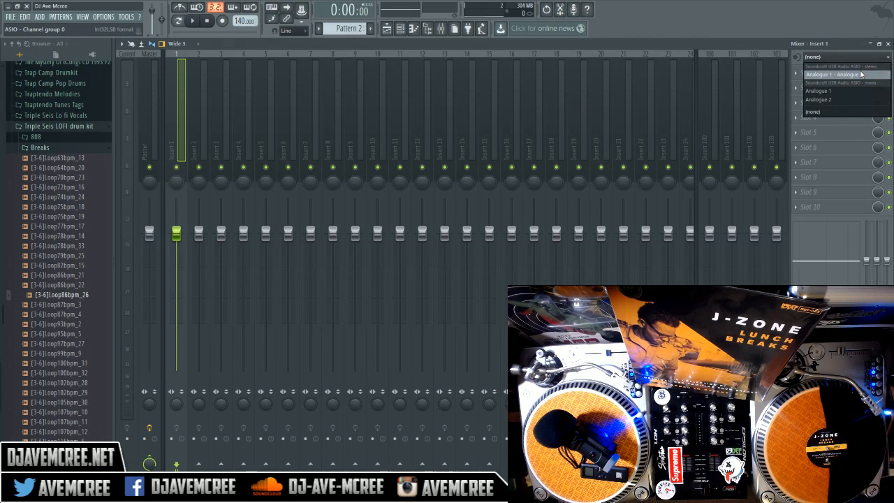
pyautogui.click(861, 75)
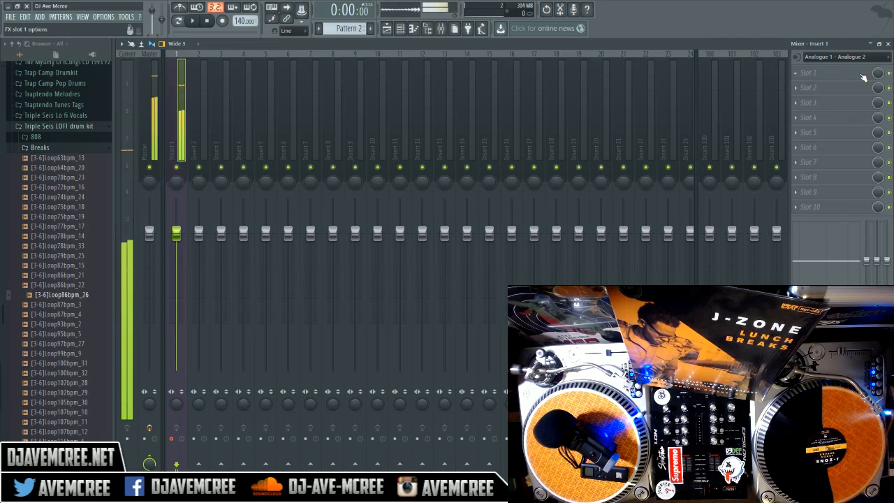
# Step: Reopen Edison from the Master track, make its window detached, and move it over the browser and first mixer tracks
pyautogui.click(156, 114)
pyautogui.click(851, 74)
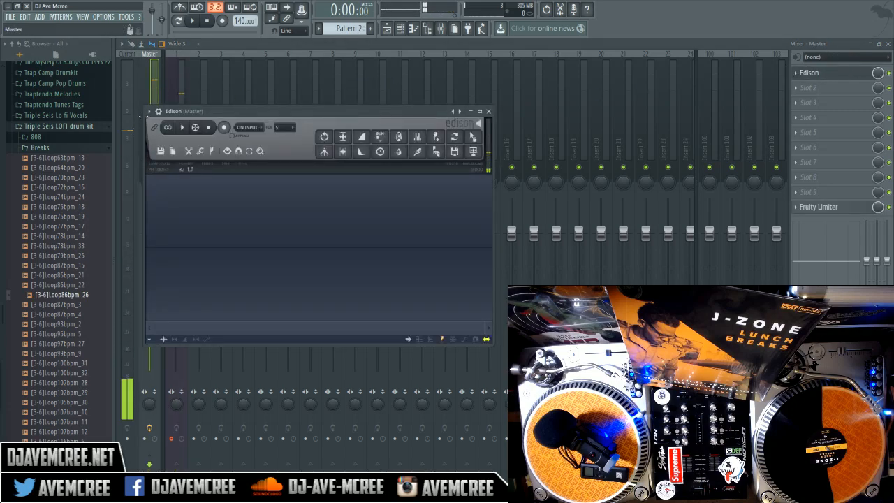
pyautogui.click(149, 111)
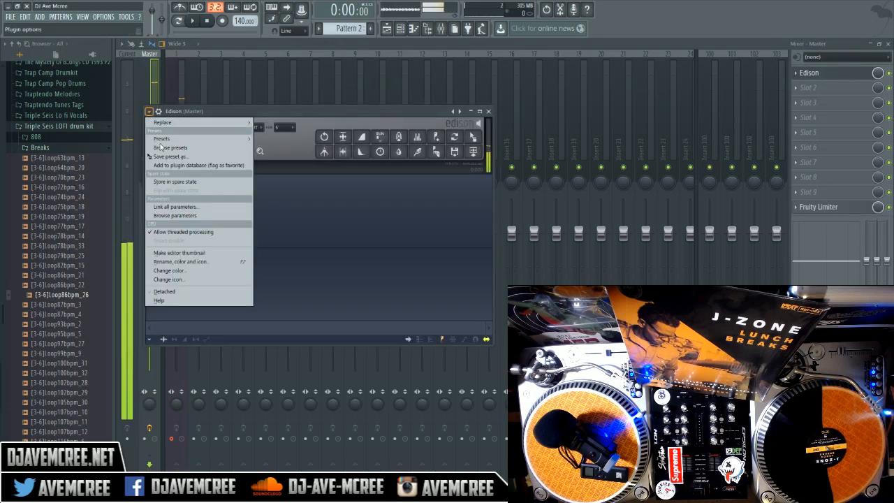
pyautogui.click(205, 292)
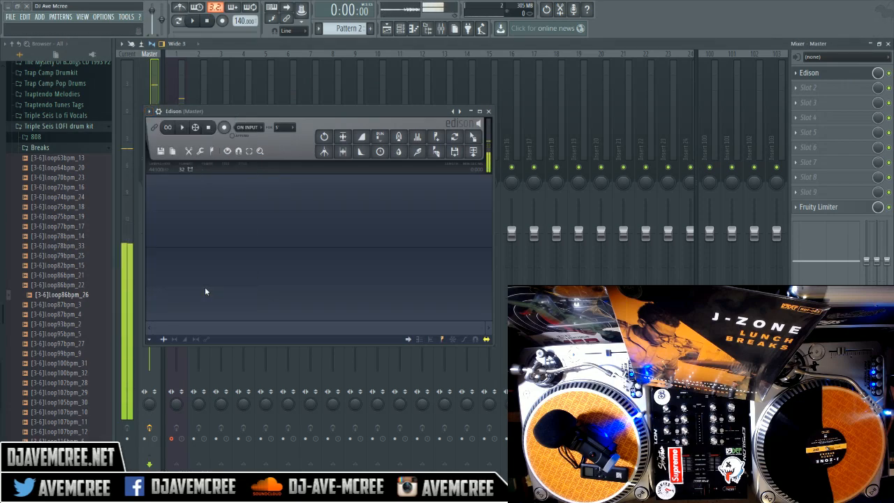
pyautogui.moveTo(305, 111); pyautogui.dragTo(466, 186)
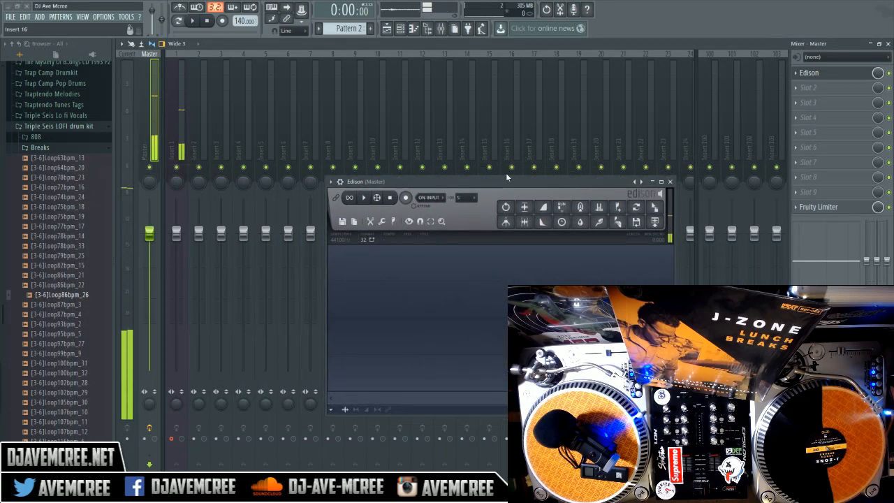
pyautogui.moveTo(502, 180); pyautogui.dragTo(143, 215)
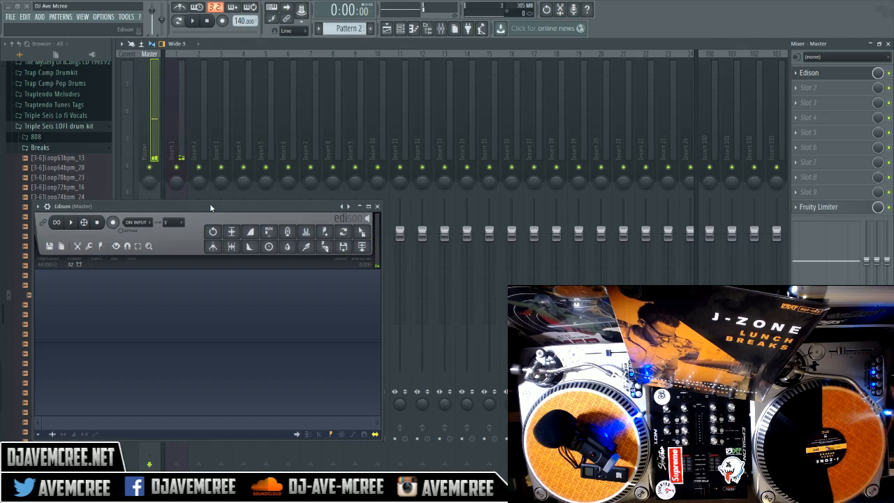
# Step: Record the drum break from the turntable into Edison, stop the recording, and move the Edison window up beside the browser
pyautogui.click(119, 224)
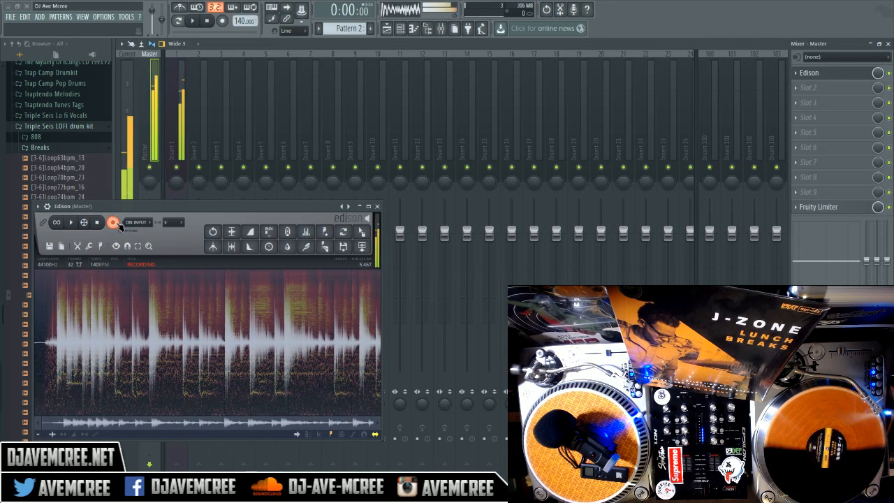
pyautogui.click(118, 224)
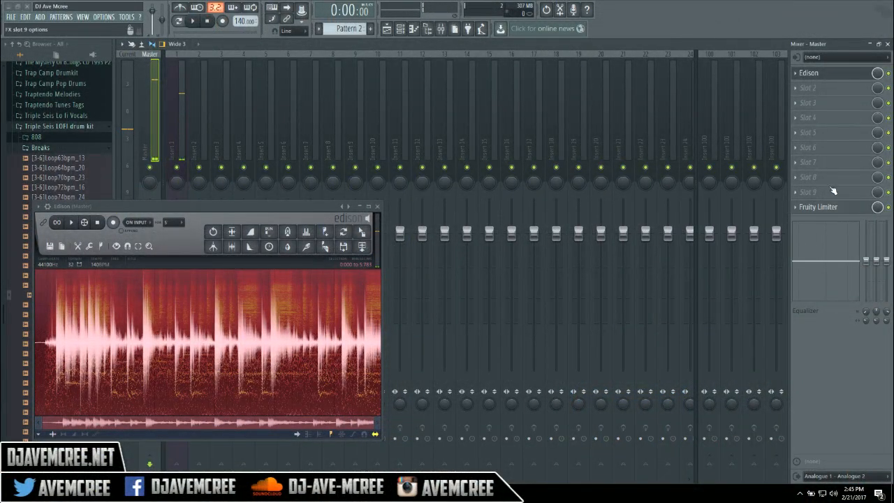
pyautogui.moveTo(265, 210); pyautogui.dragTo(462, 86)
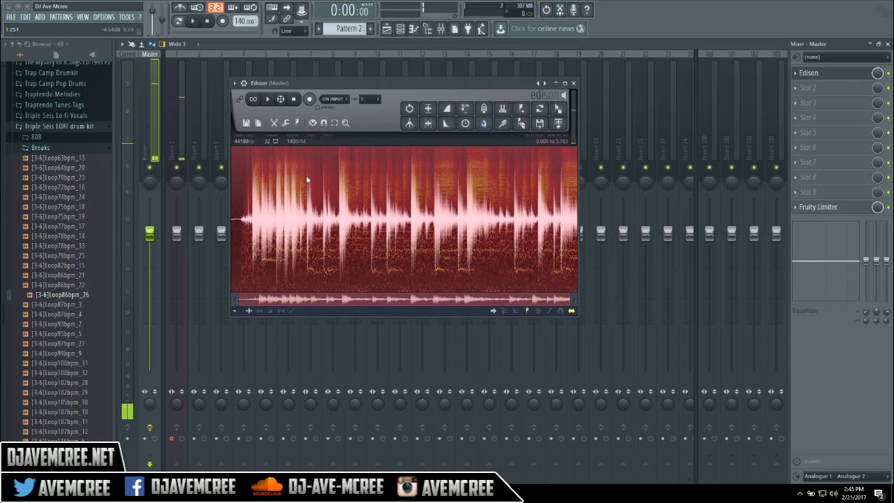
# Step: Set the audio input of mixer track Insert 1 to (none) to cut off the incoming turntable signal
pyautogui.click(176, 131)
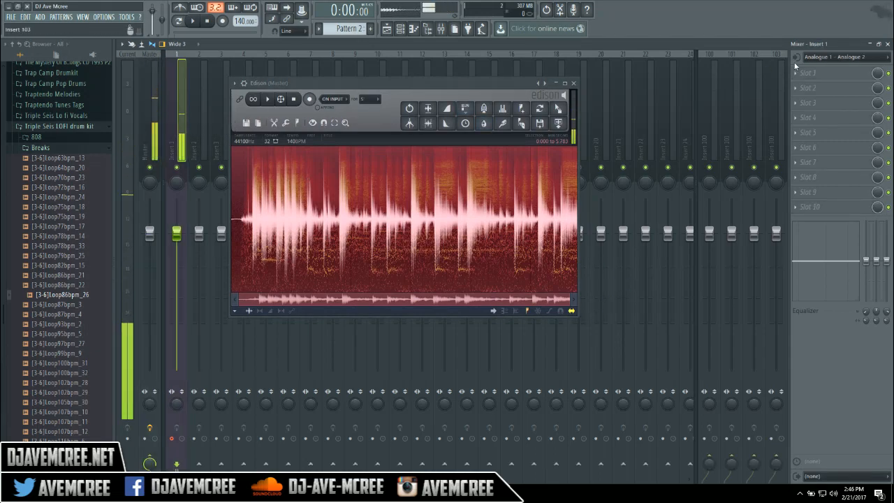
pyautogui.click(862, 58)
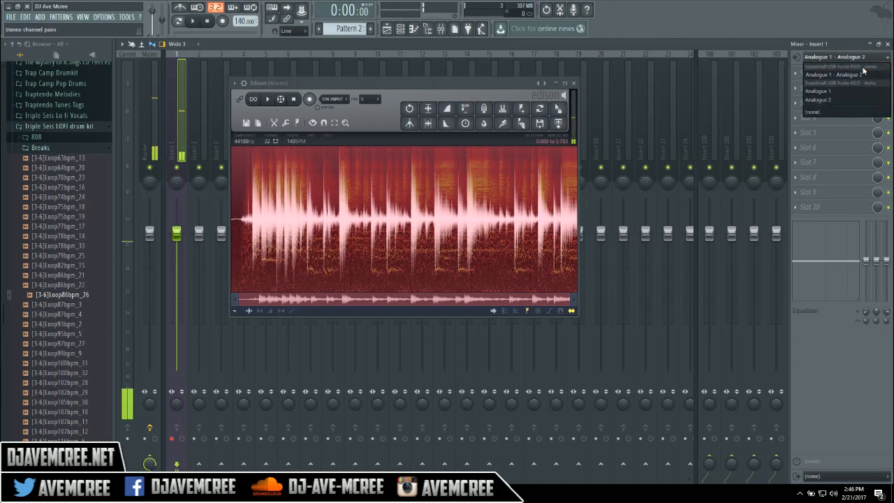
pyautogui.click(845, 112)
pyautogui.moveTo(469, 83); pyautogui.dragTo(481, 83)
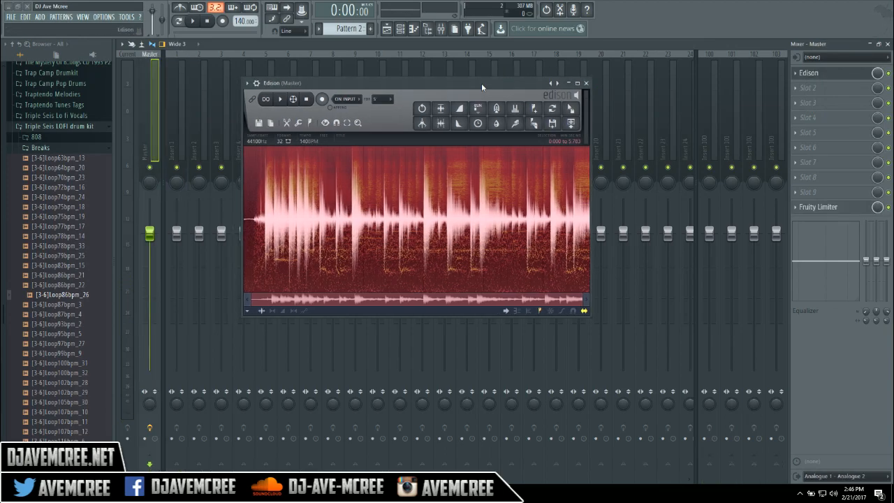
# Step: Play back the recorded drum break in Edison to check the take
pyautogui.click(281, 99)
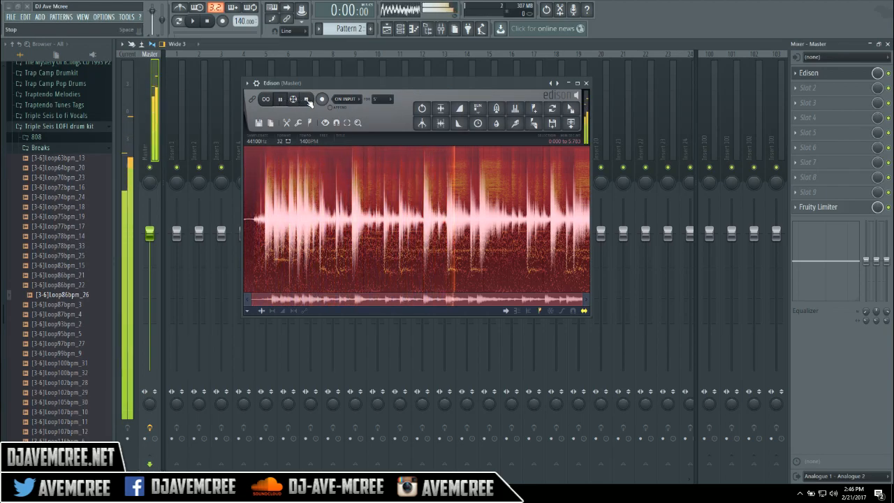
pyautogui.click(308, 101)
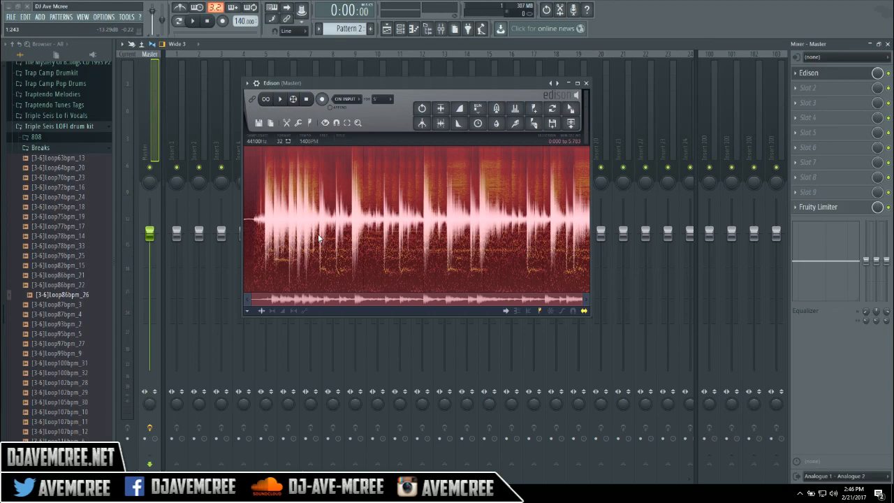
pyautogui.press('space')
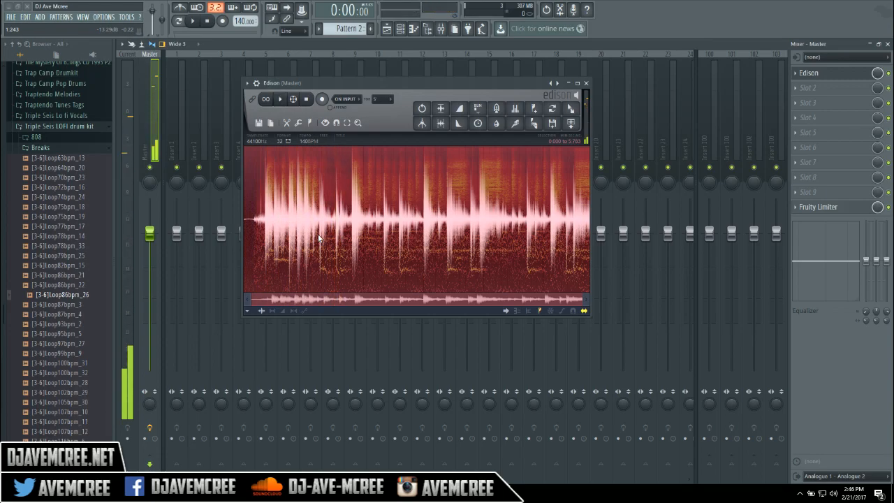
# Step: Locate the first downbeat in the recording and delete the audio from the start to about 1.265 s
pyautogui.click(314, 223)
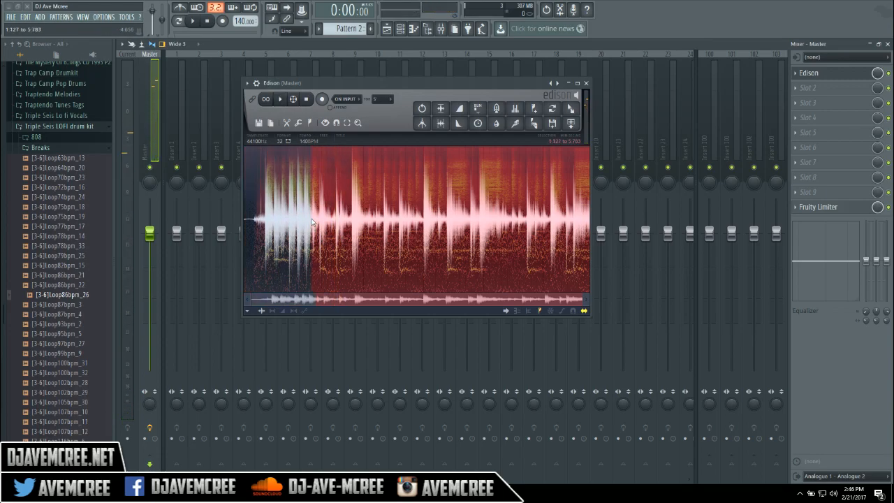
pyautogui.press('space')
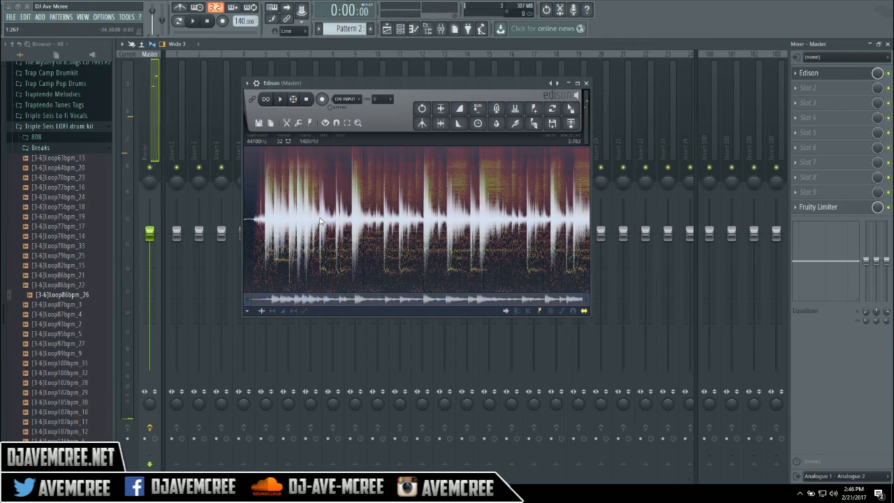
pyautogui.click(321, 221)
pyautogui.press('space')
pyautogui.moveTo(580, 298); pyautogui.dragTo(350, 299)
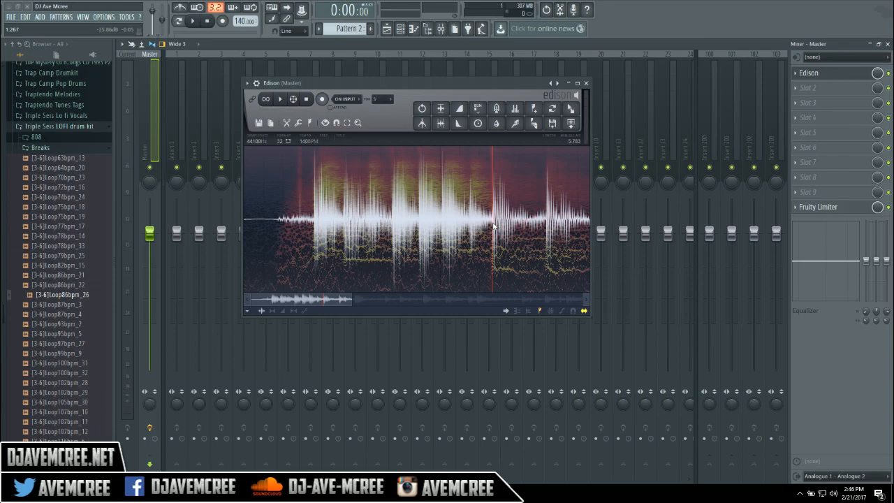
pyautogui.click(494, 189)
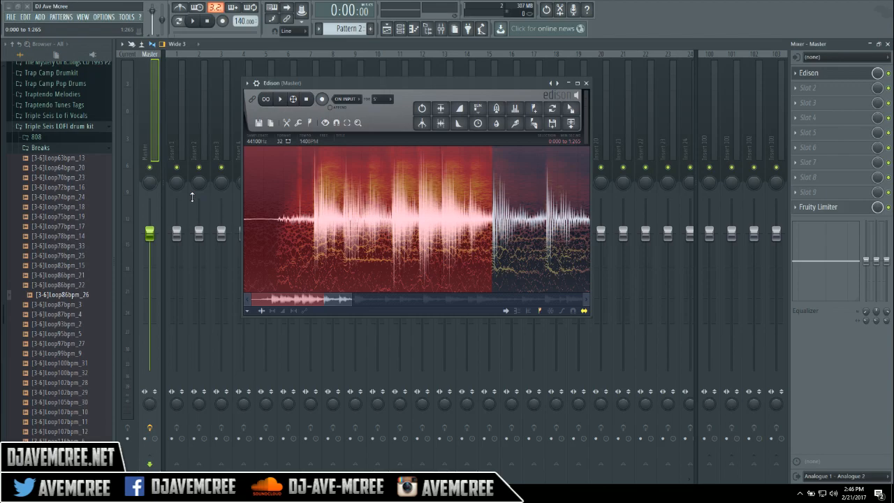
pyautogui.press('Delete')
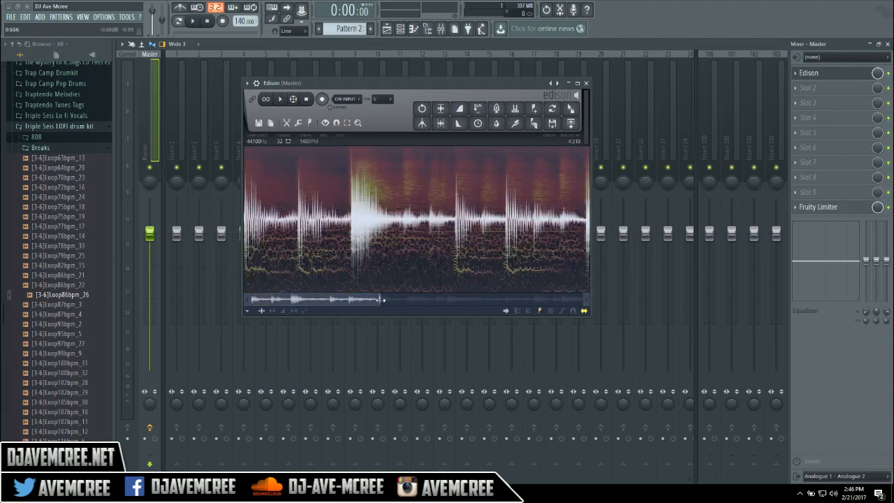
# Step: Play the trimmed break from its start several times to find where the loop should end
pyautogui.moveTo(381, 300); pyautogui.dragTo(614, 299)
pyautogui.press('space')
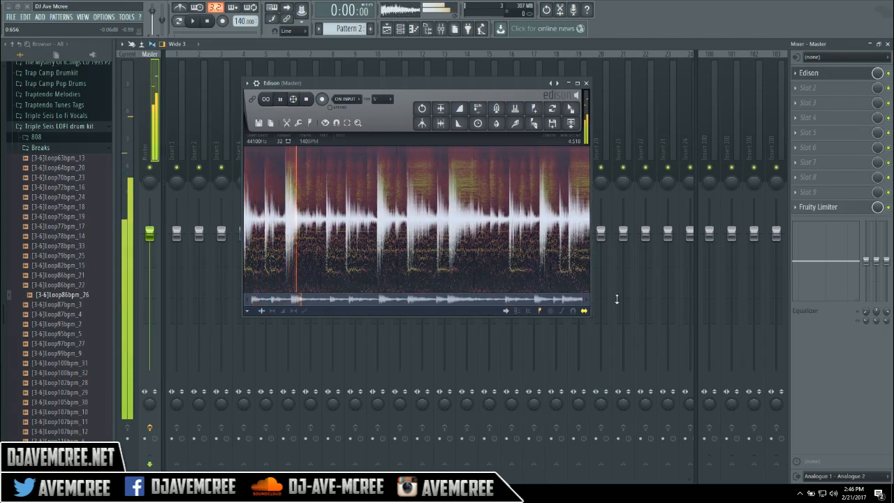
pyautogui.press('space')
pyautogui.press('space')
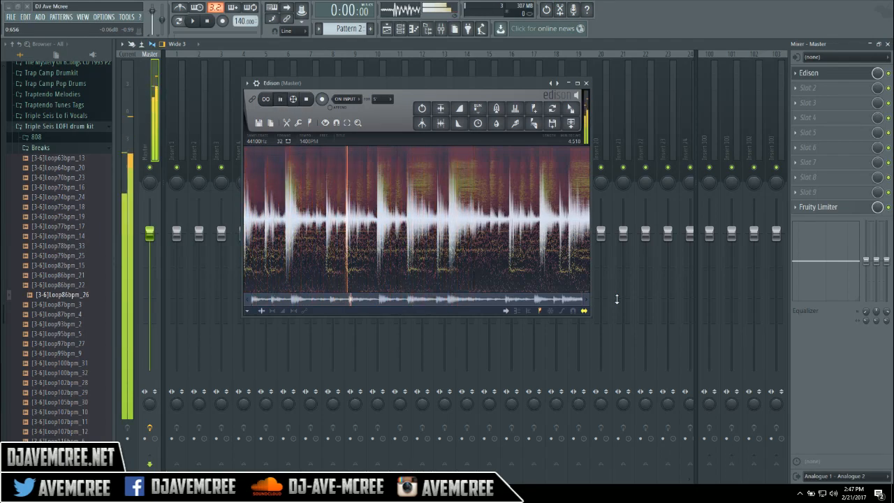
pyautogui.press('space')
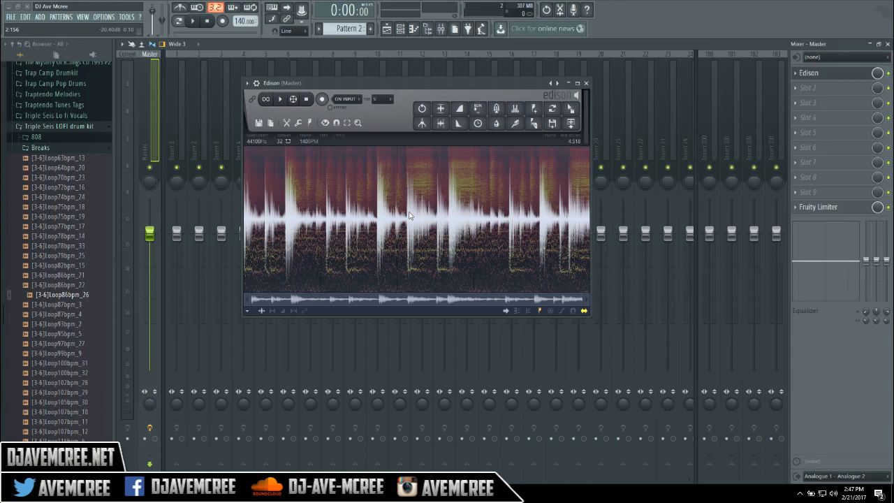
pyautogui.press('space')
pyautogui.press('space')
# Step: Delete the audio after the loop's end at about 2.131 s in Edison, and close the mixer
pyautogui.moveTo(408, 214); pyautogui.dragTo(699, 229)
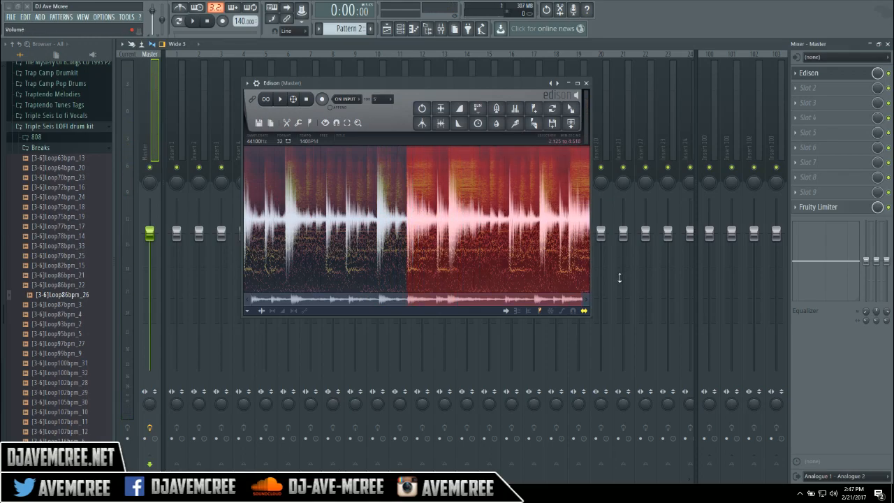
pyautogui.moveTo(580, 299); pyautogui.dragTo(429, 300)
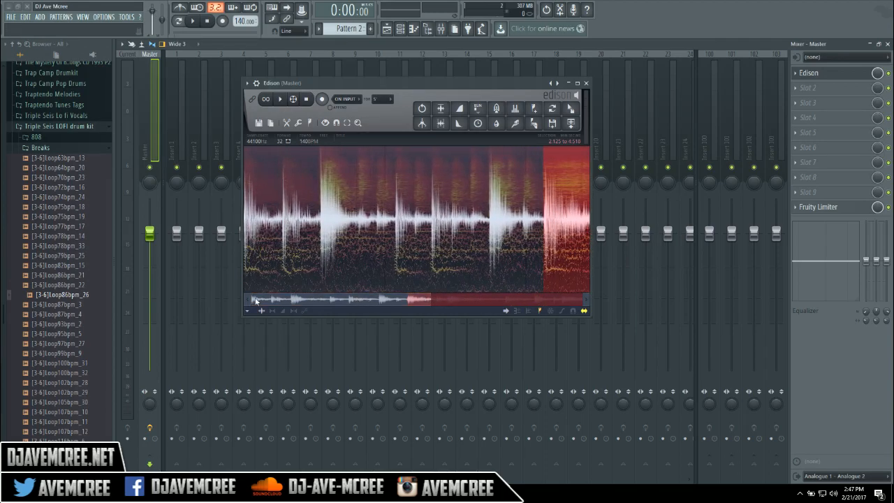
pyautogui.moveTo(249, 300); pyautogui.dragTo(292, 304)
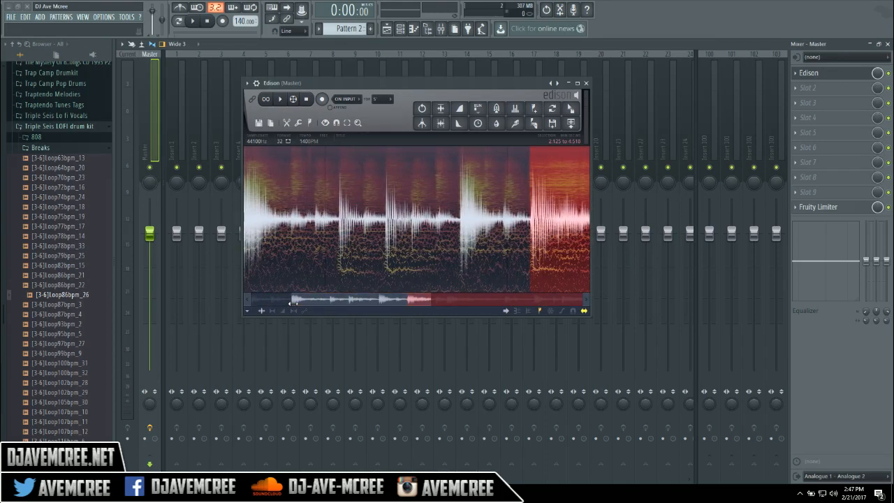
pyautogui.moveTo(292, 303); pyautogui.dragTo(349, 305)
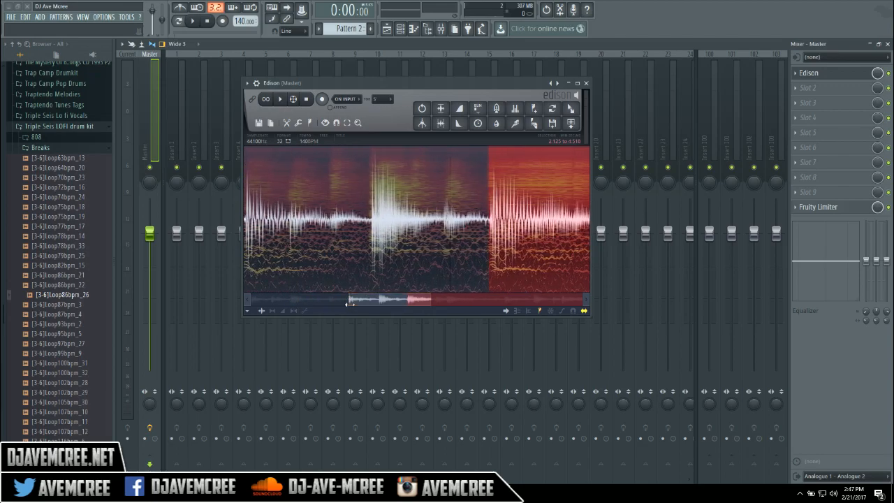
pyautogui.moveTo(489, 219); pyautogui.dragTo(487, 219)
pyautogui.press('Delete')
pyautogui.moveTo(456, 300); pyautogui.dragTo(249, 301)
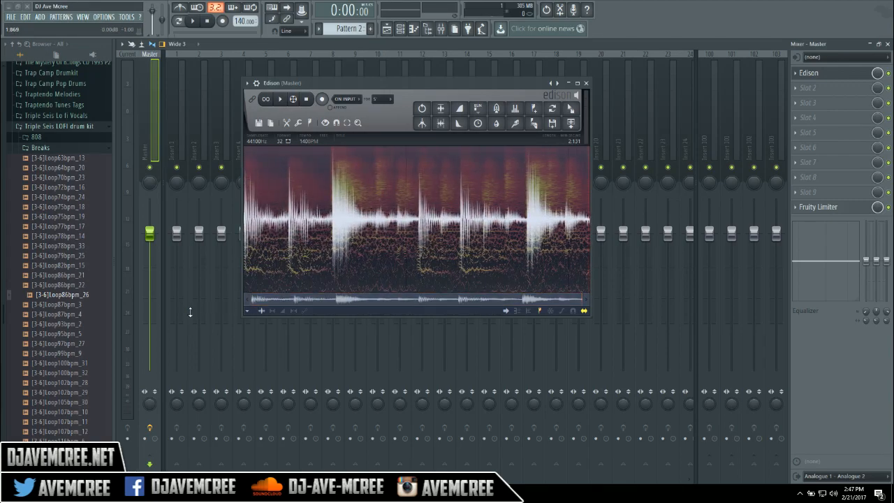
pyautogui.click(887, 44)
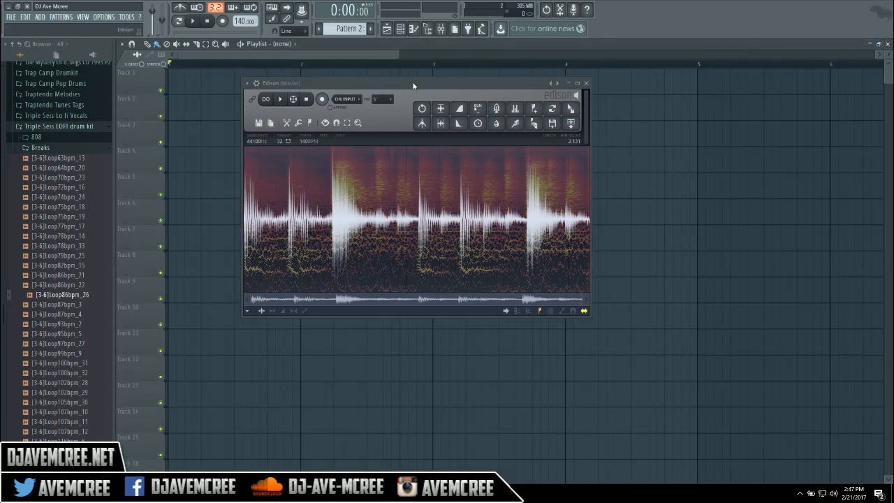
# Step: Turn on loop playback in Edison and play the trimmed break repeatedly to check that it loops cleanly
pyautogui.moveTo(413, 87); pyautogui.dragTo(511, 100)
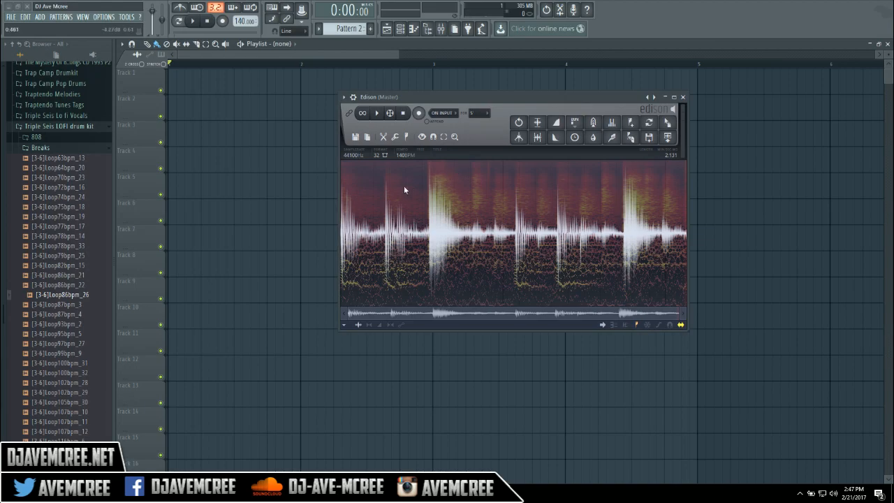
pyautogui.click(363, 113)
pyautogui.click(377, 113)
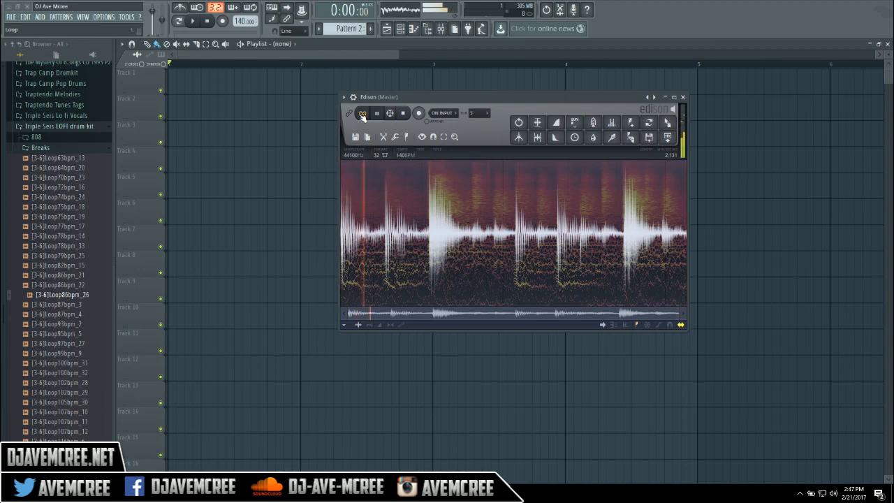
pyautogui.click(404, 113)
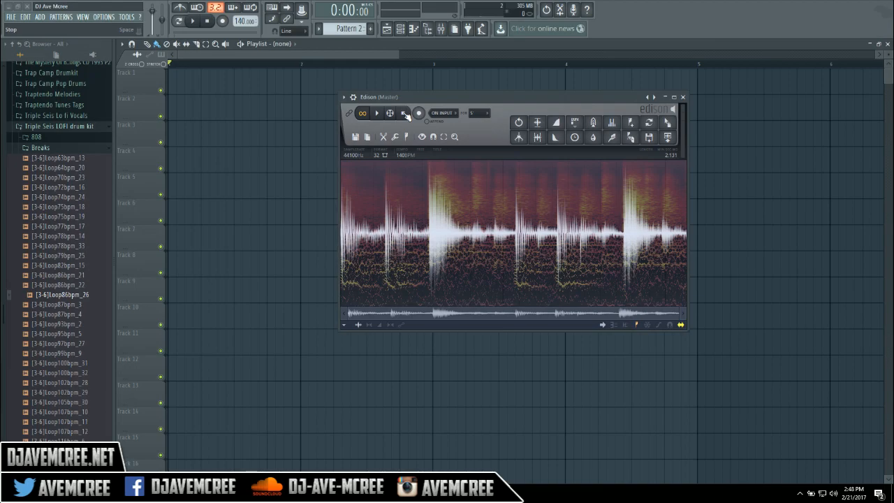
pyautogui.click(378, 113)
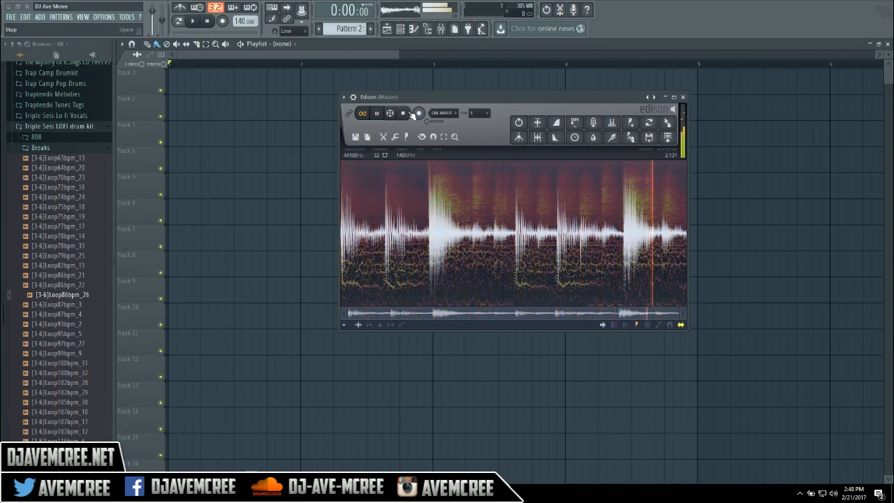
pyautogui.click(410, 114)
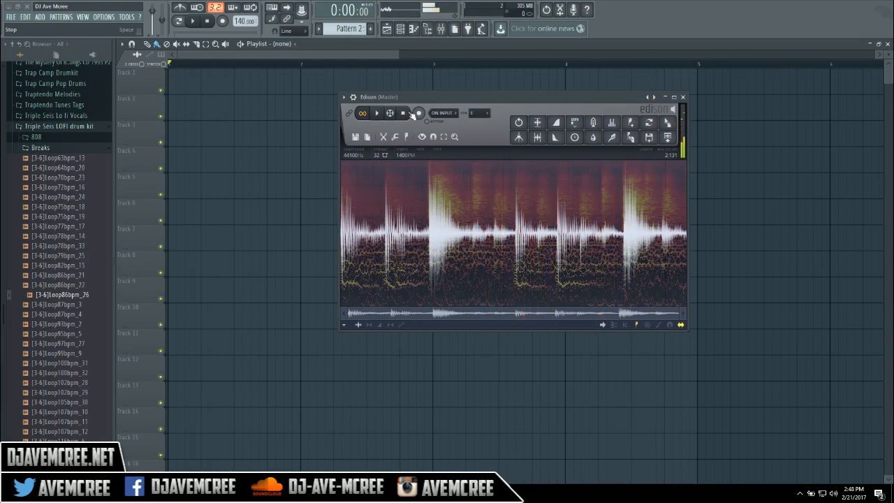
# Step: Convert the trimmed break to 16-bit in Edison and send it to the playlist as an audio clip on Track 1
pyautogui.click(384, 156)
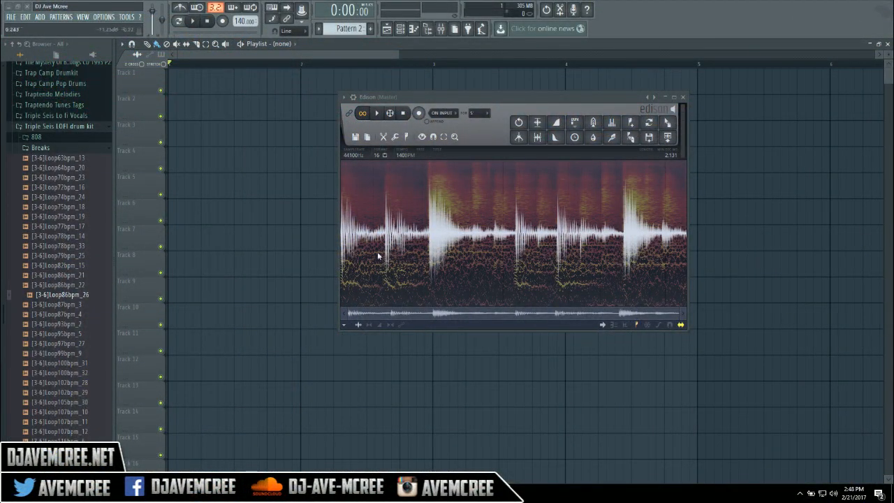
pyautogui.moveTo(451, 96); pyautogui.dragTo(481, 127)
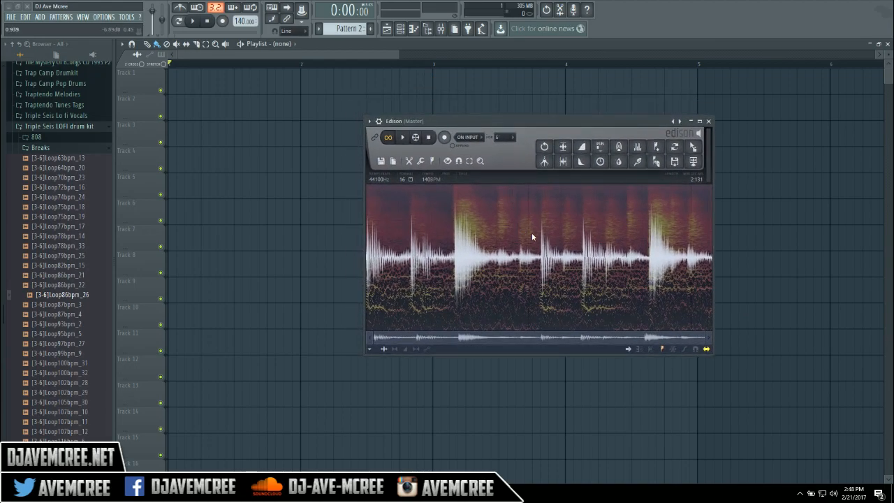
pyautogui.click(695, 165)
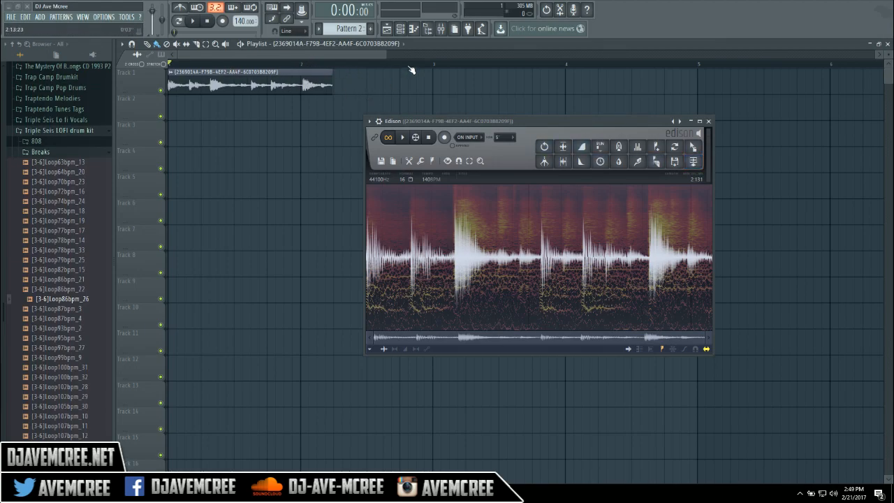
pyautogui.moveTo(886, 56); pyautogui.dragTo(885, 70)
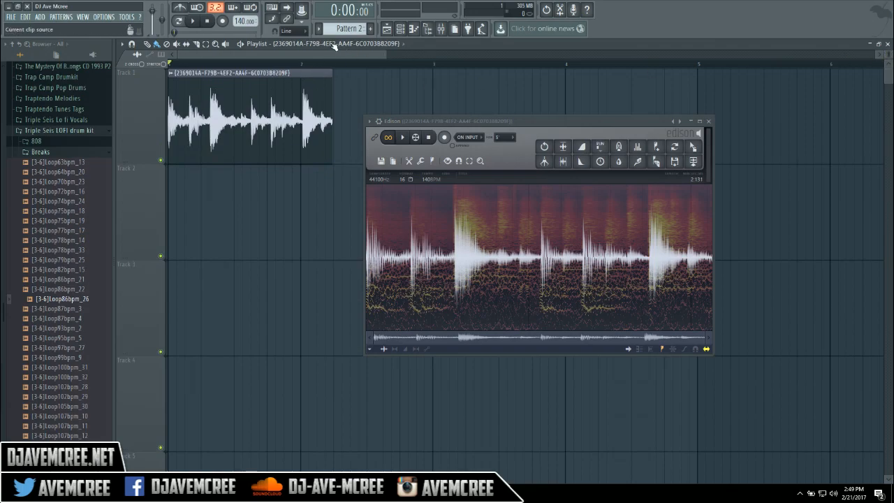
# Step: Set the project tempo to 113 BPM so the break on Track 1 fills exactly one bar
pyautogui.moveTo(241, 21); pyautogui.dragTo(242, 41)
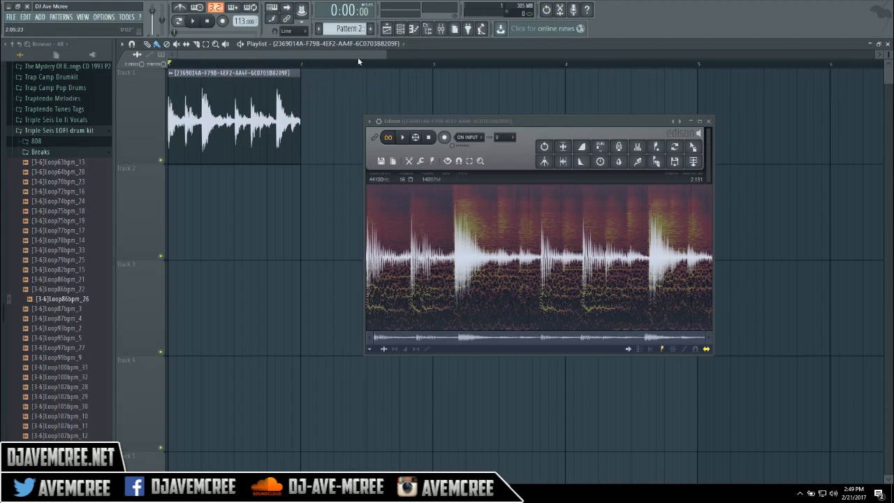
pyautogui.moveTo(391, 53); pyautogui.dragTo(350, 69)
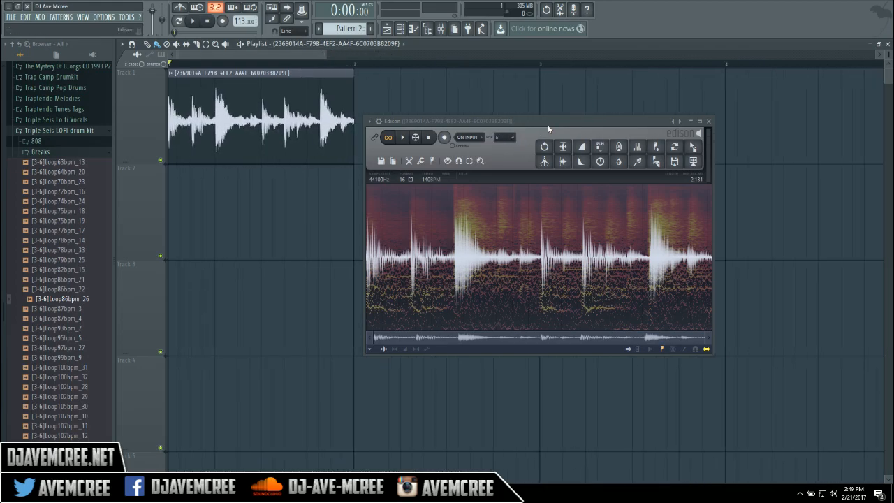
pyautogui.moveTo(550, 120); pyautogui.dragTo(570, 206)
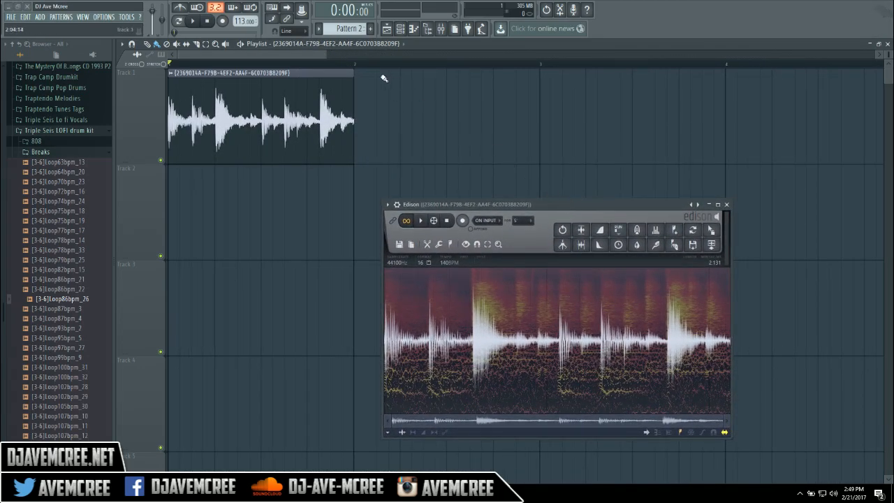
pyautogui.moveTo(324, 54); pyautogui.dragTo(285, 65)
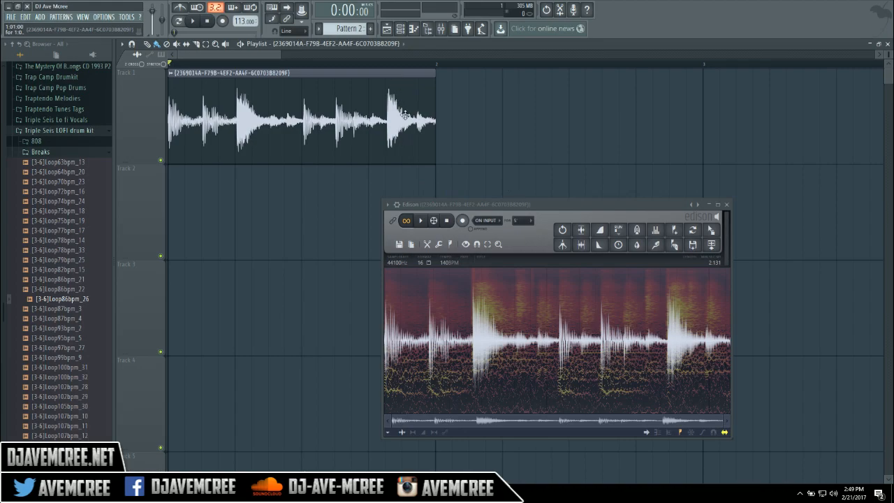
# Step: Play the start of the break in the playlist to hear it at the project tempo
pyautogui.press('c')
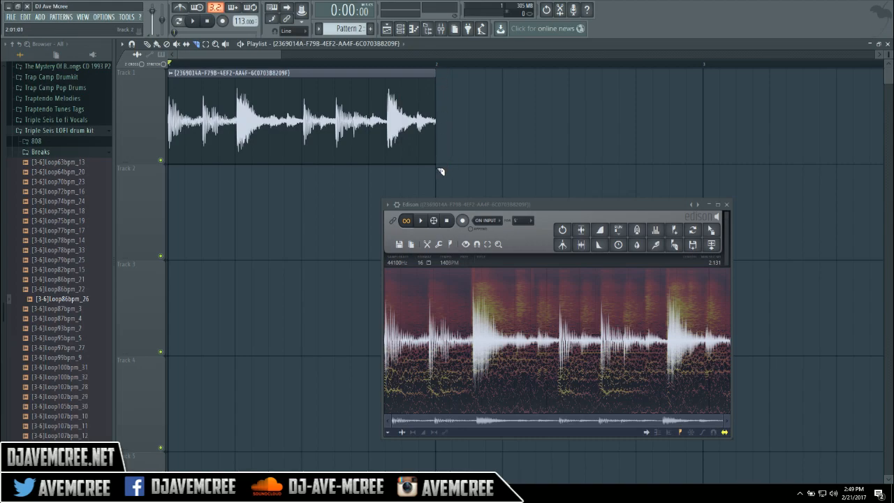
pyautogui.moveTo(282, 50); pyautogui.dragTo(243, 53)
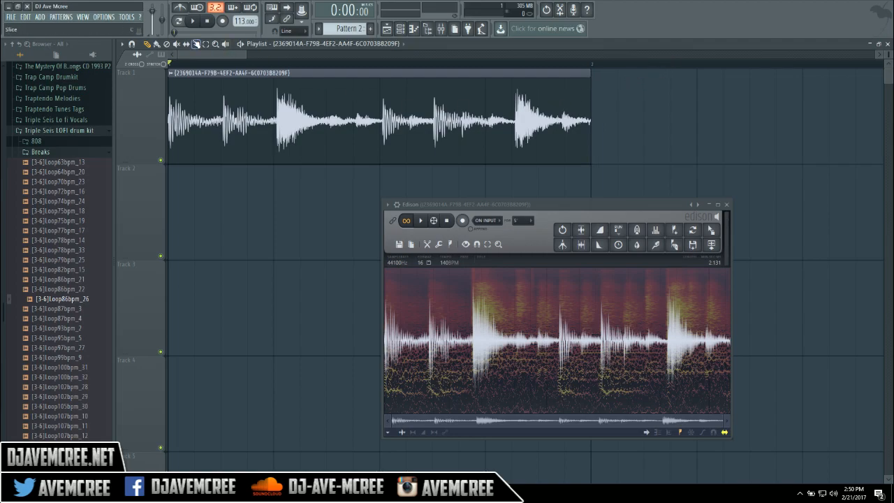
pyautogui.click(194, 22)
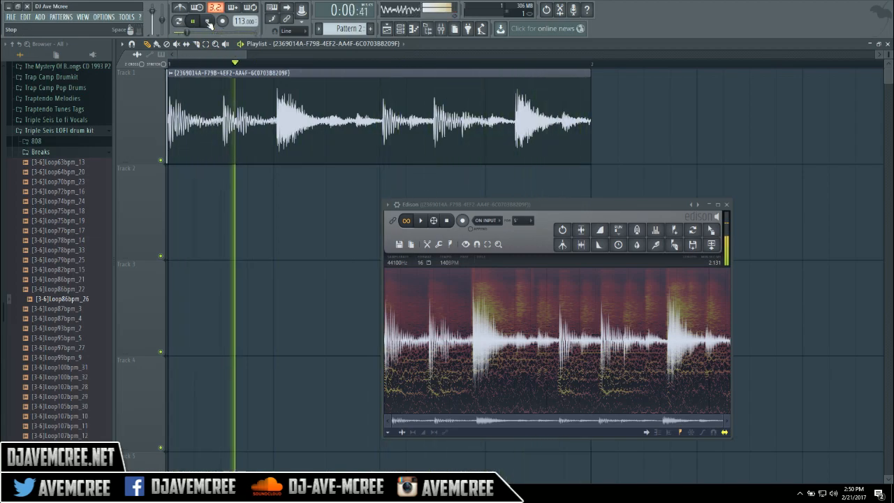
pyautogui.click(208, 21)
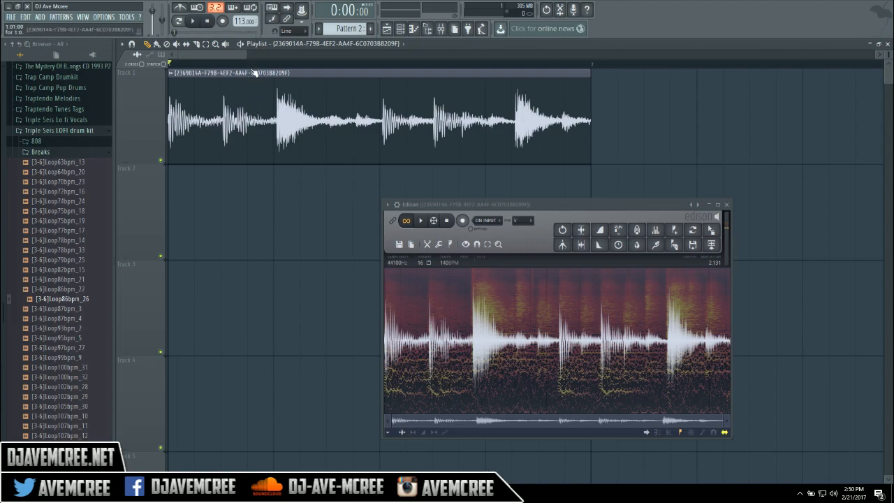
# Step: Select the first bar as the playlist's time range and route the break's channel to mixer track 5
pyautogui.moveTo(246, 58); pyautogui.dragTo(231, 46)
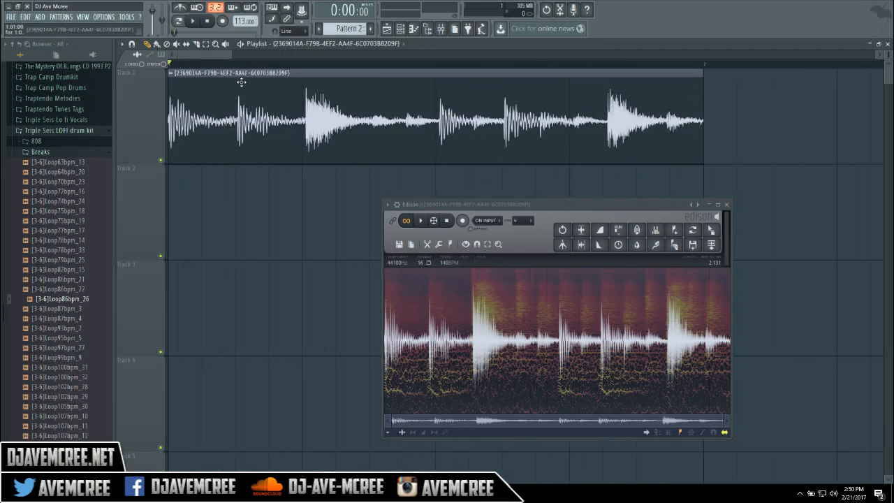
pyautogui.moveTo(171, 65); pyautogui.dragTo(704, 66)
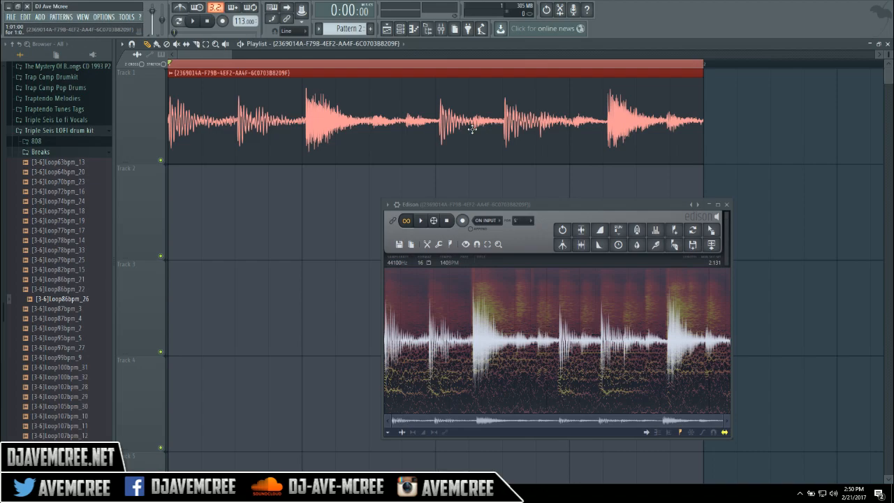
pyautogui.doubleClick(260, 108)
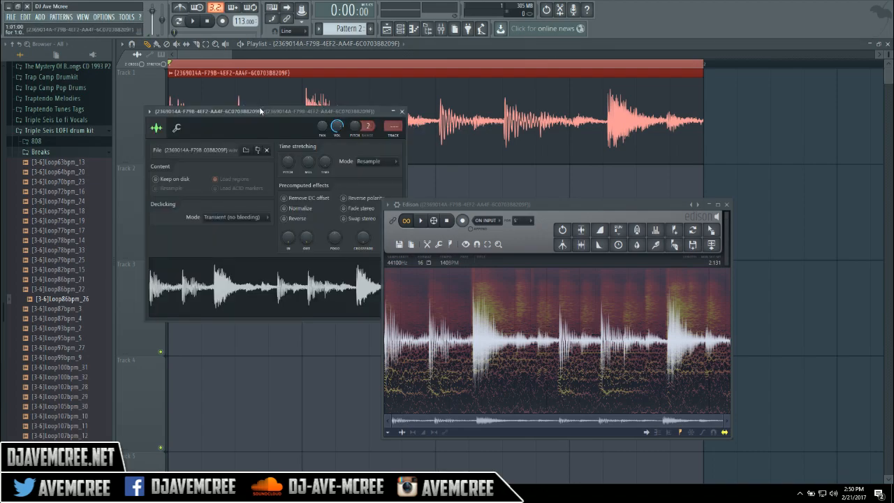
pyautogui.click(394, 136)
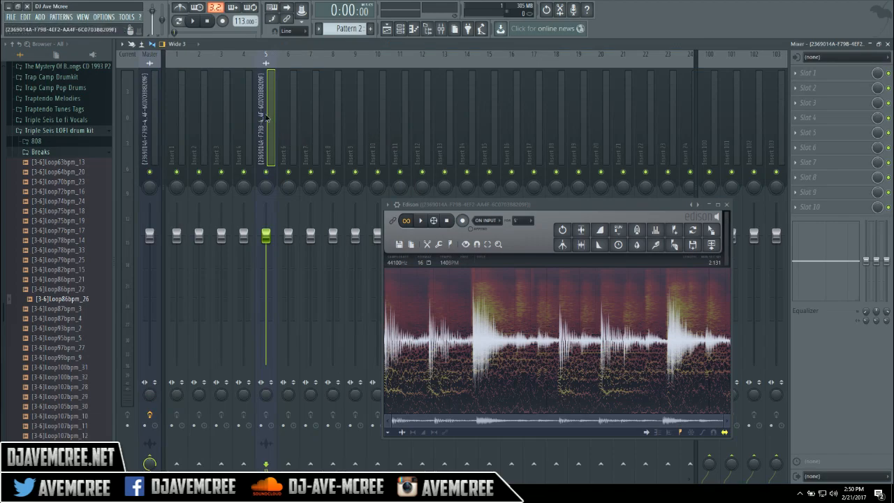
# Step: Arm mixer track 5 for disk recording and render the song selection to a 16-bit wave file
pyautogui.click(261, 425)
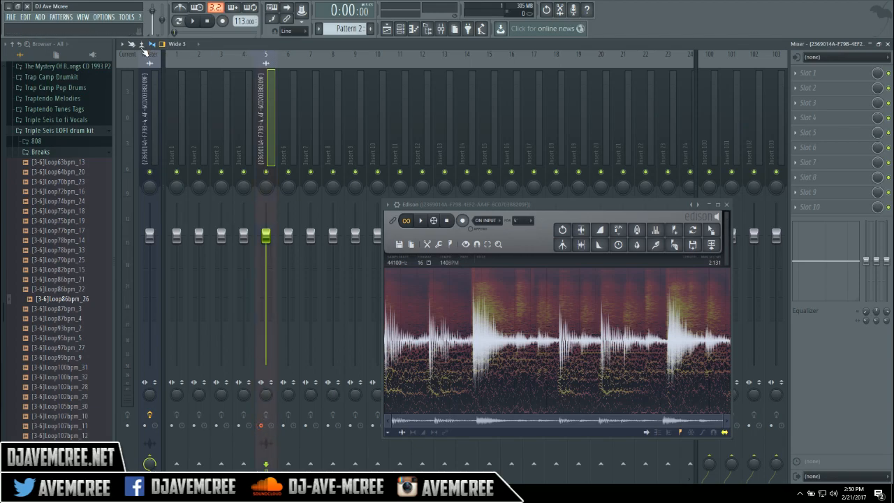
pyautogui.click(126, 45)
pyautogui.moveTo(147, 65)
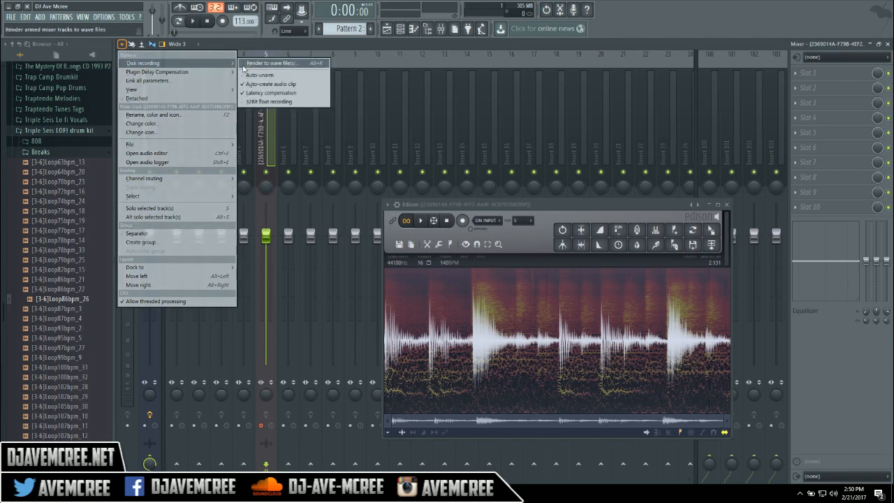
pyautogui.click(258, 64)
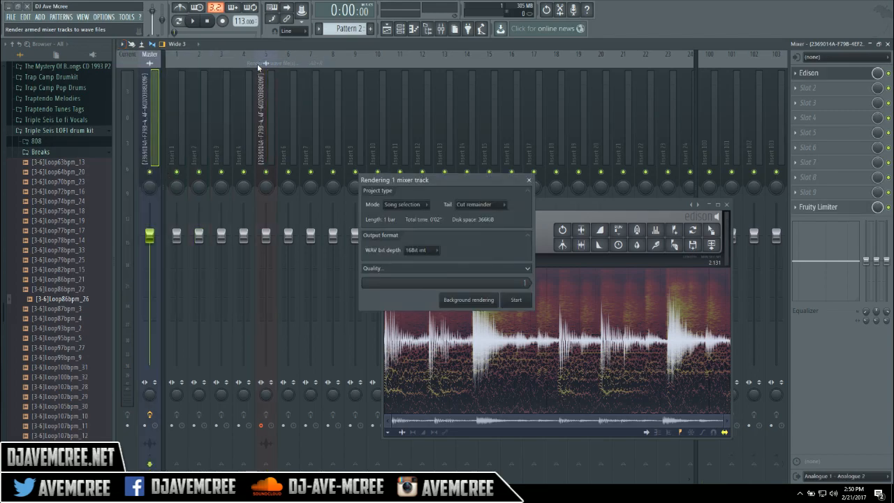
pyautogui.click(476, 300)
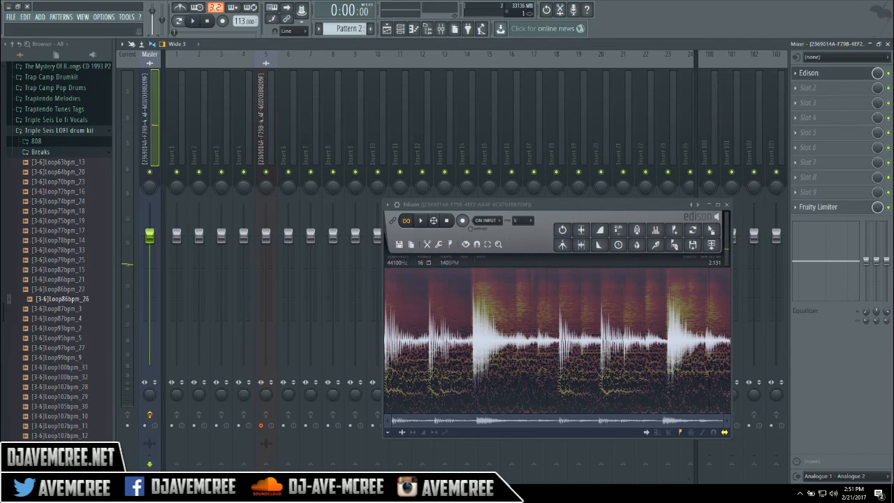
# Step: Close the mixer and the channel settings, and delete the original break clip from Track 1
pyautogui.click(888, 44)
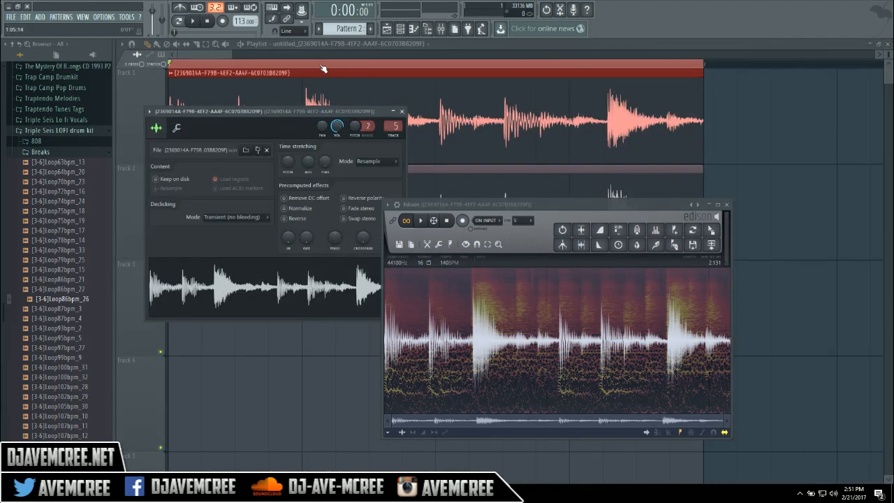
pyautogui.press('Escape')
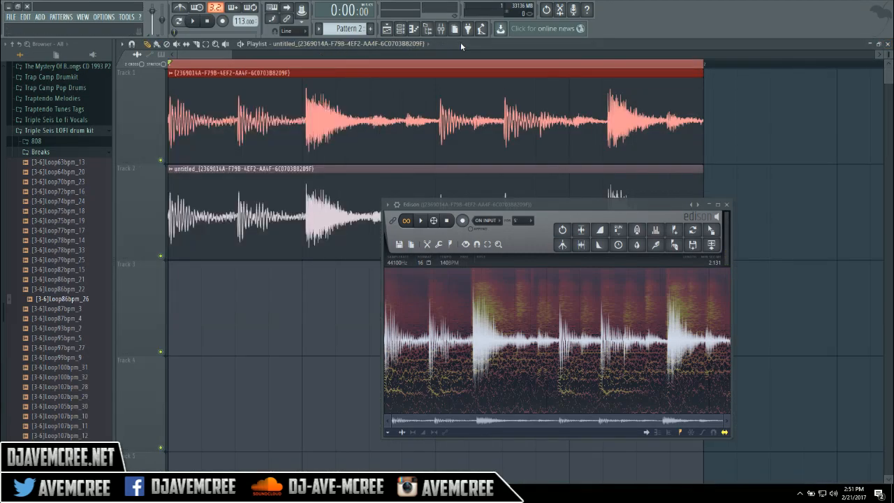
pyautogui.rightClick(361, 108)
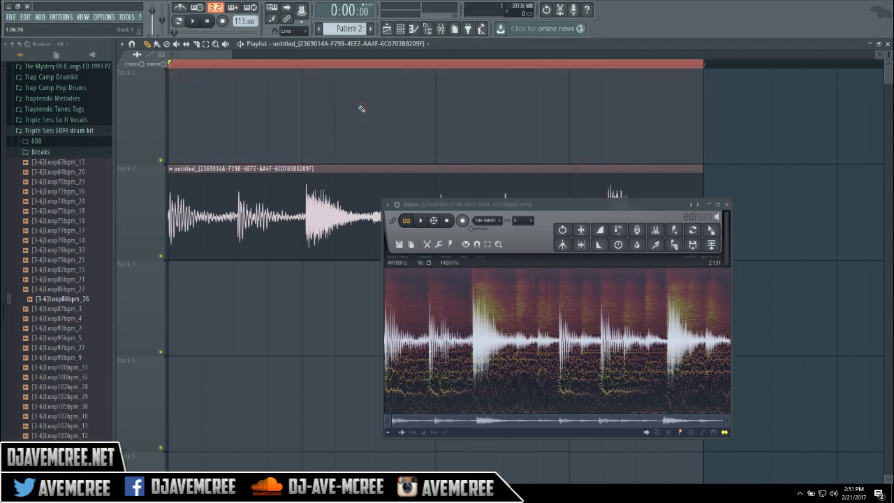
# Step: Load the rendered clip from Track 2 into Edison for sample editing, and delete that clip from the playlist
pyautogui.click(173, 173)
pyautogui.moveTo(236, 196)
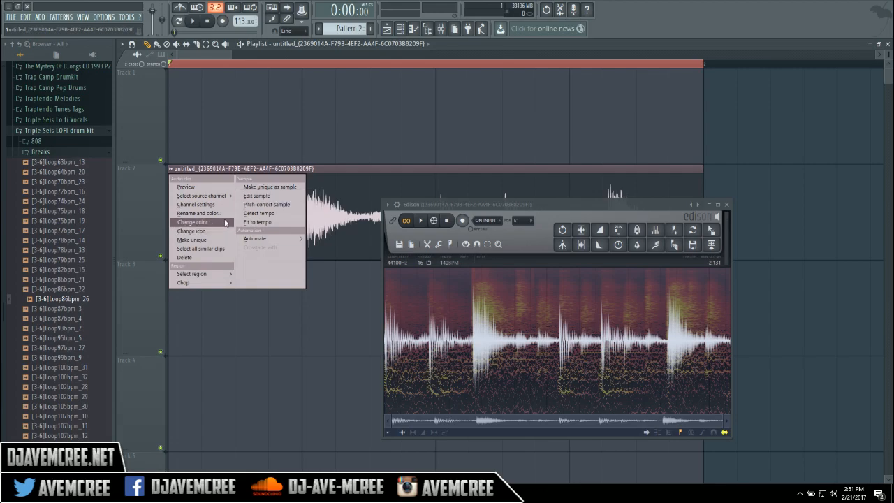
pyautogui.click(258, 200)
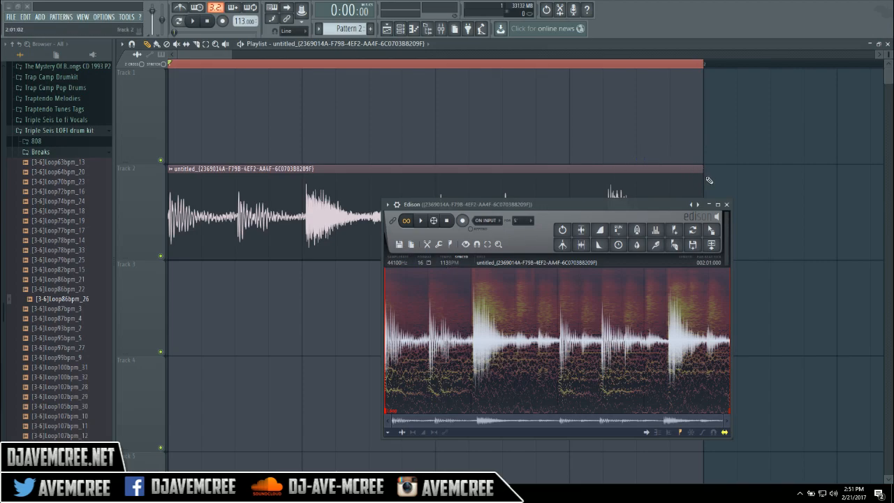
pyautogui.rightClick(317, 183)
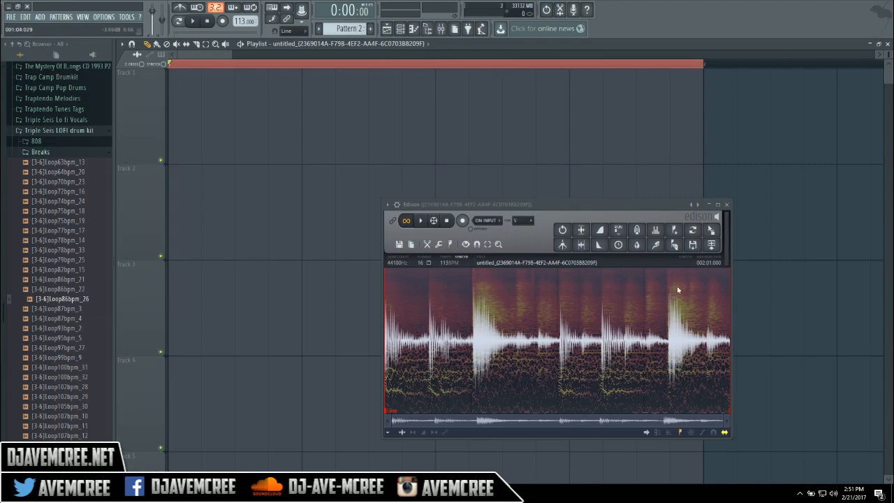
# Step: Save the edited break as the wave file Jzone in the Mcree South Breaks favourites folder, and close Edison
pyautogui.click(694, 245)
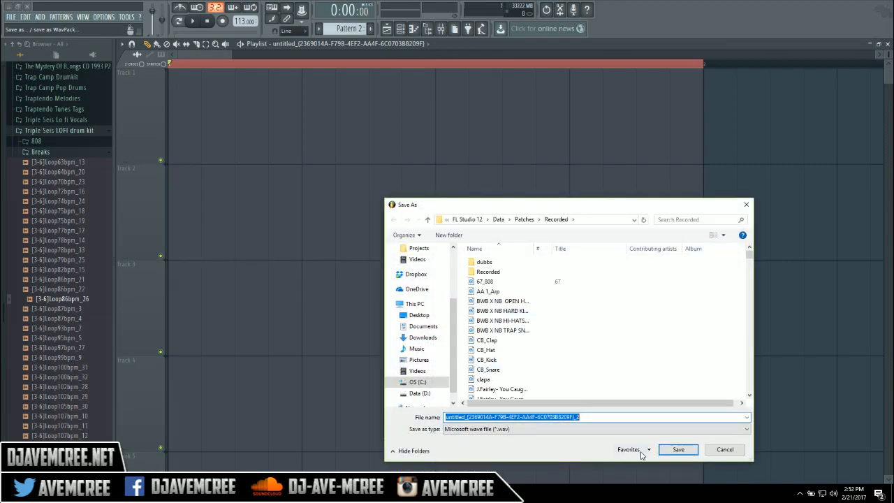
pyautogui.click(639, 451)
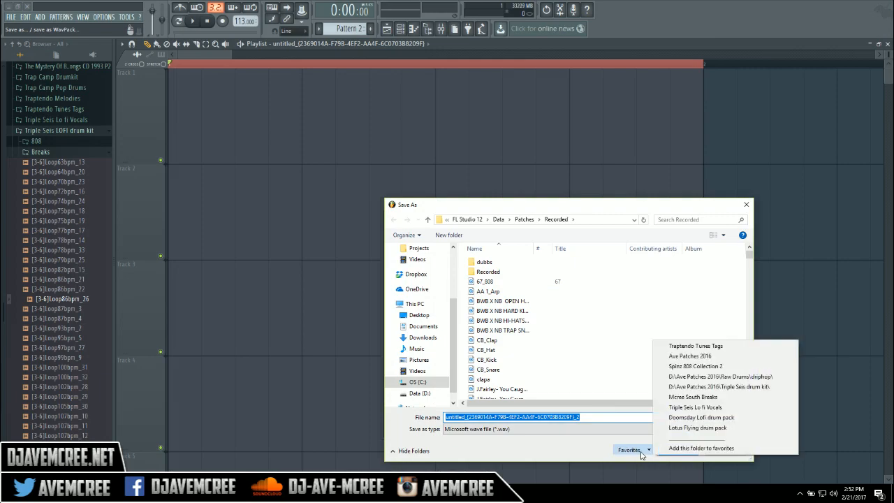
pyautogui.click(709, 397)
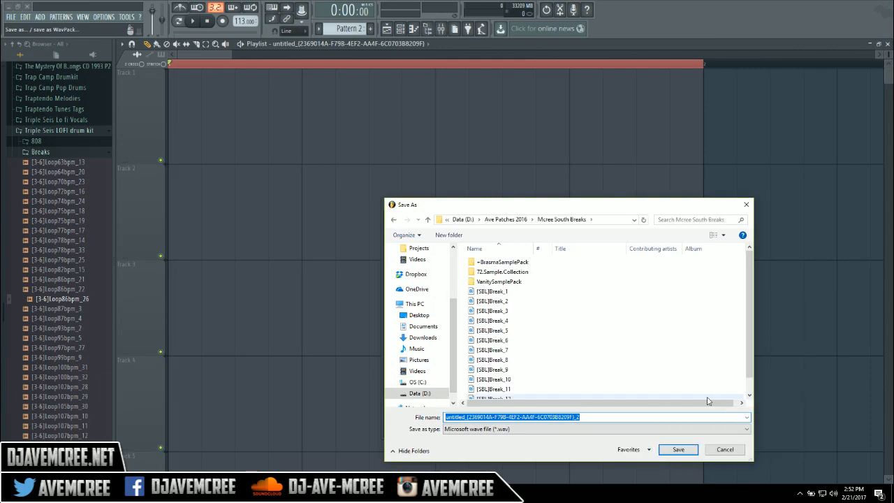
pyautogui.click(745, 339)
pyautogui.scroll(-1, 754, 337)
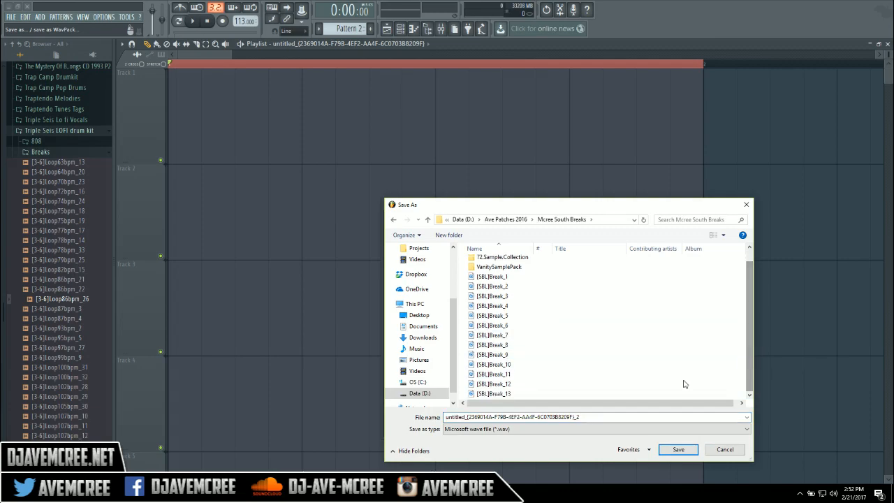
pyautogui.click(597, 416)
pyautogui.doubleClick(594, 416)
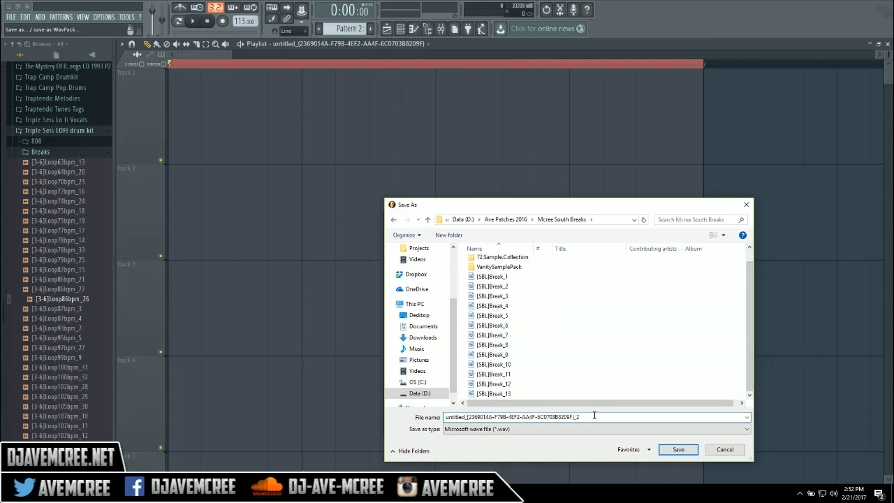
pyautogui.moveTo(595, 415); pyautogui.dragTo(380, 410)
pyautogui.write('J')
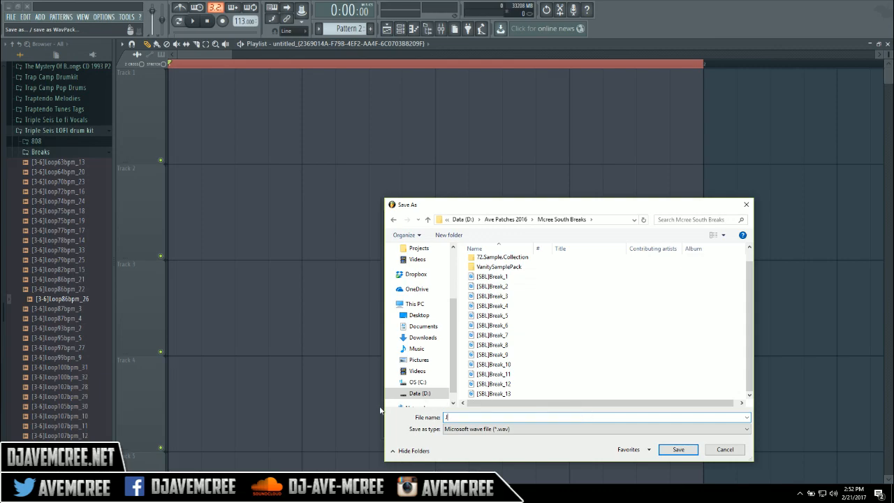
pyautogui.write('zone')
pyautogui.press('Return')
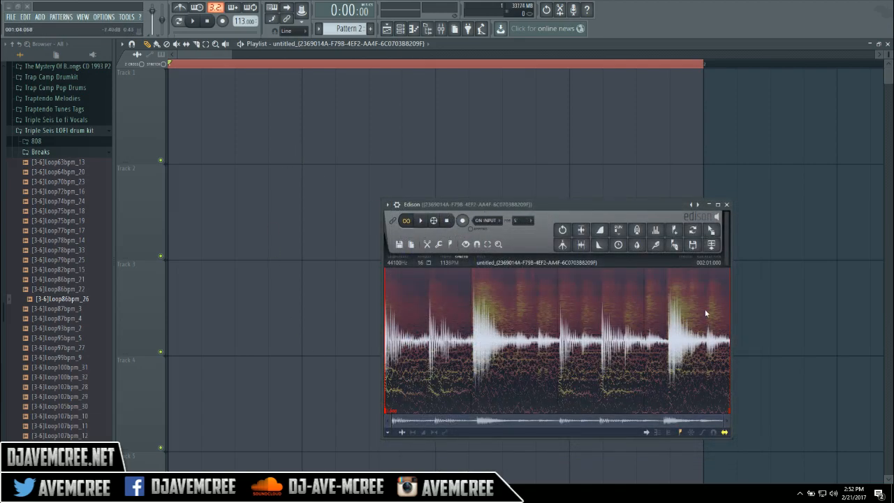
pyautogui.click(726, 205)
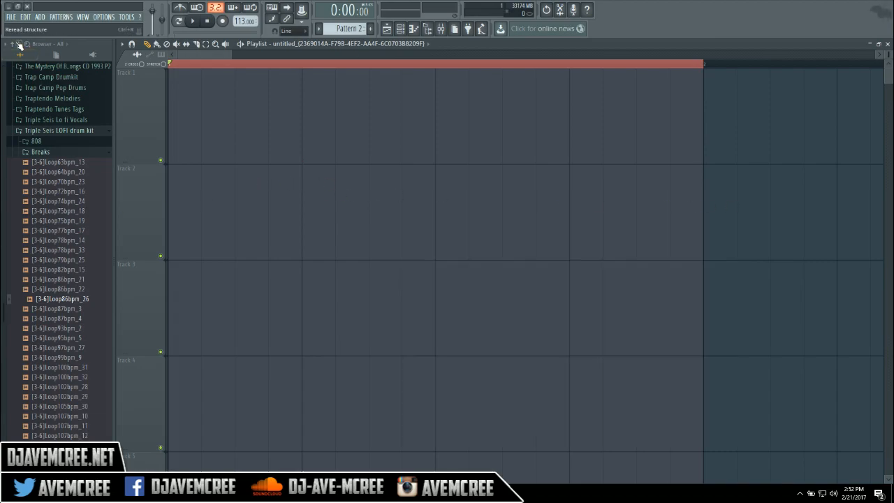
# Step: Add Jzone from Ave Patches 2016 > Mcree South Breaks to Track 1, starting at bar 1, and collapse the browser folders
pyautogui.click(16, 44)
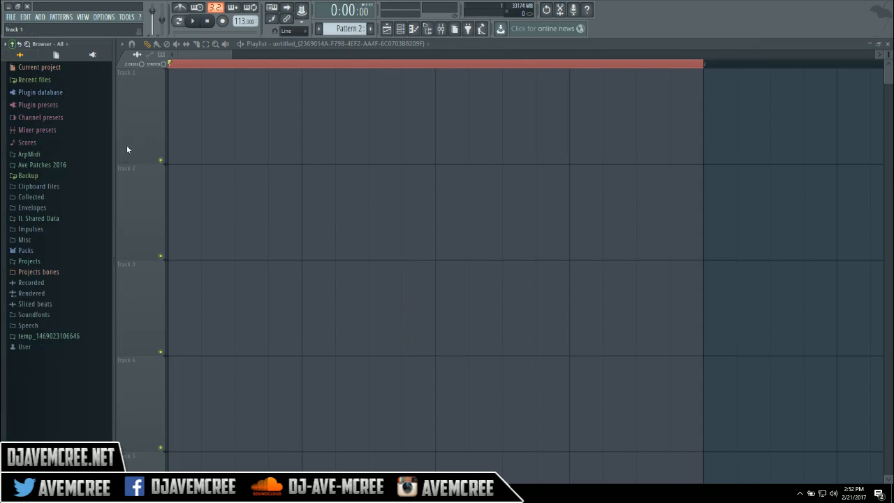
pyautogui.click(44, 168)
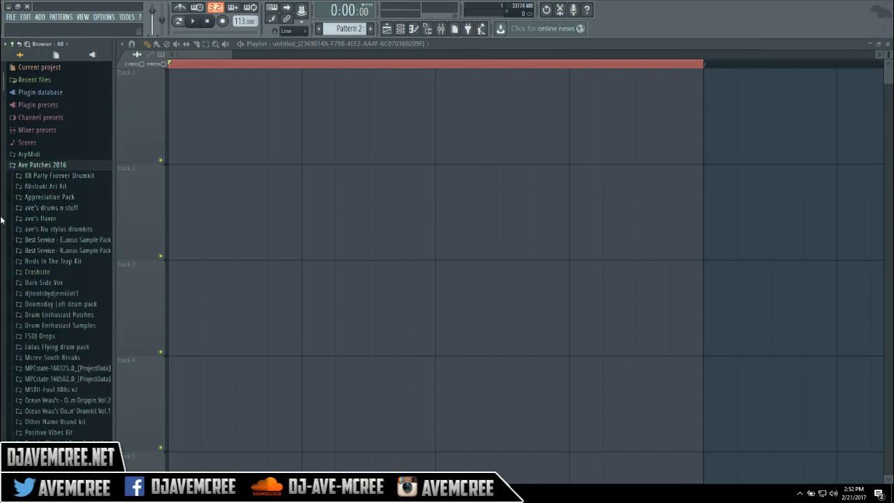
pyautogui.moveTo(2, 89); pyautogui.dragTo(3, 152)
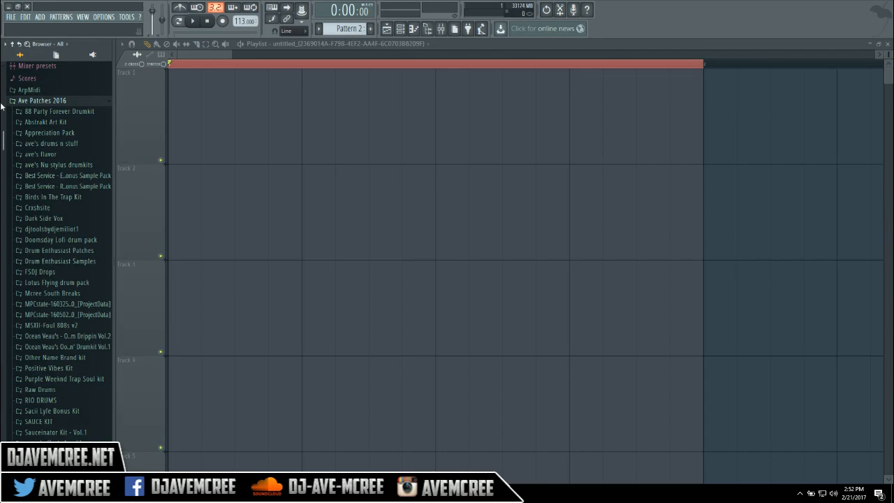
pyautogui.moveTo(3, 140); pyautogui.dragTo(3, 154)
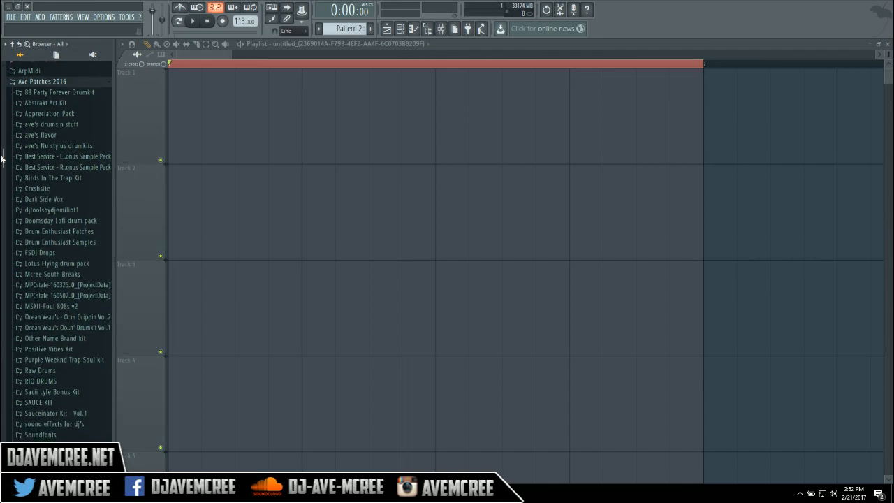
pyautogui.click(70, 274)
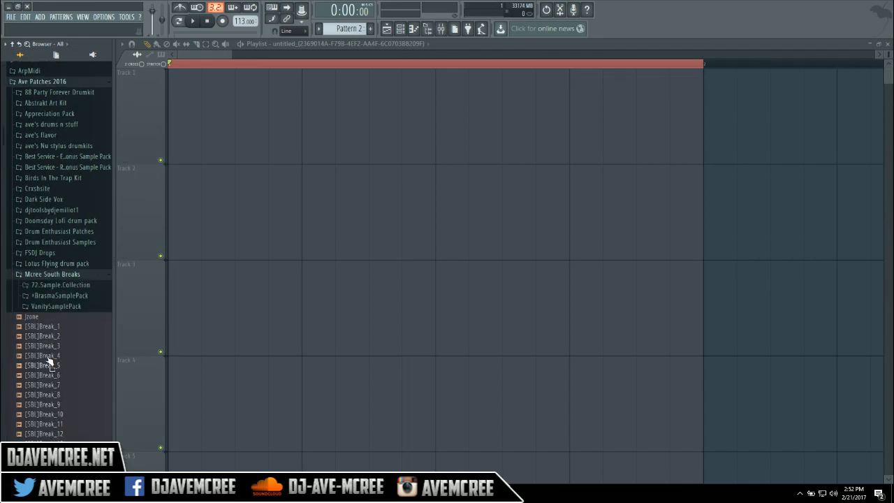
pyautogui.moveTo(39, 322); pyautogui.dragTo(210, 112)
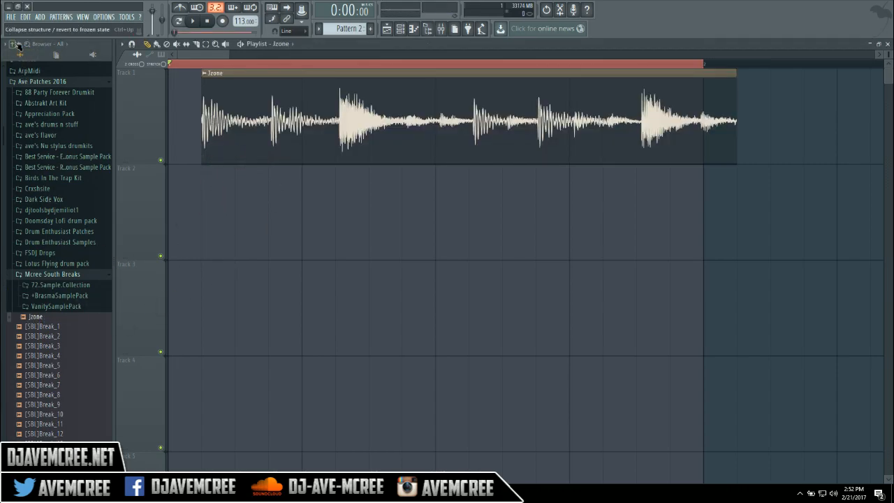
pyautogui.click(12, 43)
pyautogui.moveTo(469, 85); pyautogui.dragTo(380, 90)
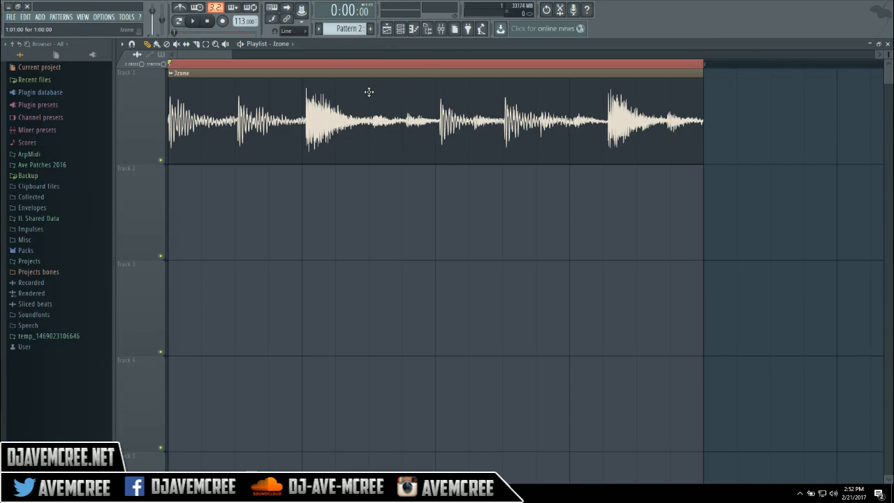
# Step: Set the project tempo to 90 BPM, restretching all channels, and play back the loop to check it
pyautogui.moveTo(240, 21); pyautogui.dragTo(242, 24)
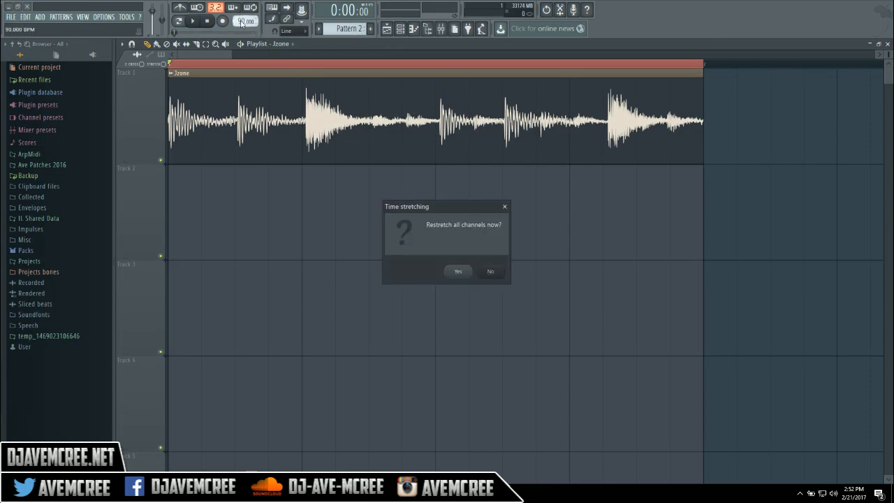
pyautogui.click(458, 272)
pyautogui.press('space')
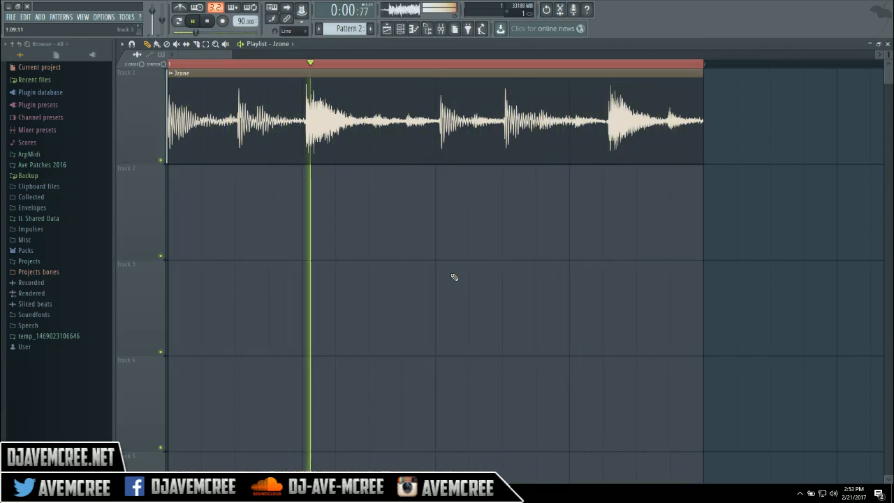
pyautogui.press('space')
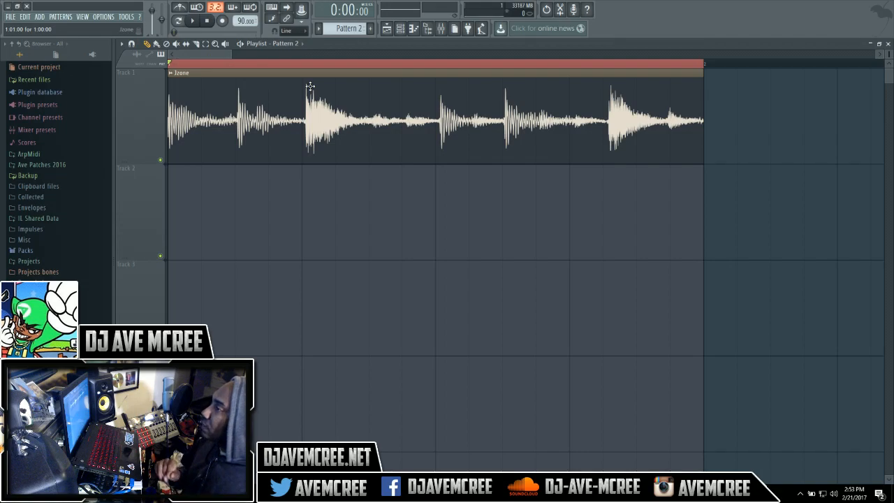
# Step: Zoom in on the Jzone clip's waveform in the playlist
pyautogui.moveTo(226, 54); pyautogui.dragTo(211, 53)
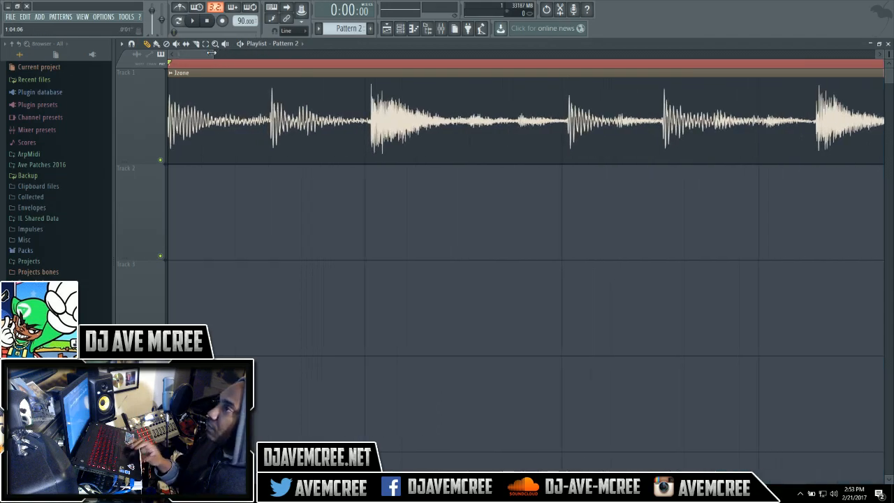